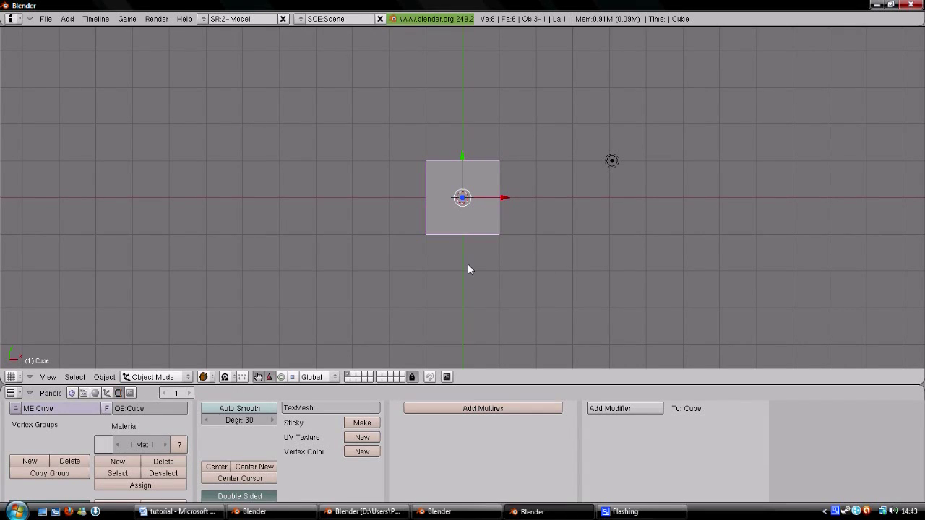
Step: Delete the default cube and camera from the scene
middle_click_drag(419, 279, 492, 237)
key("x")
left_click(491, 235)
key("space")
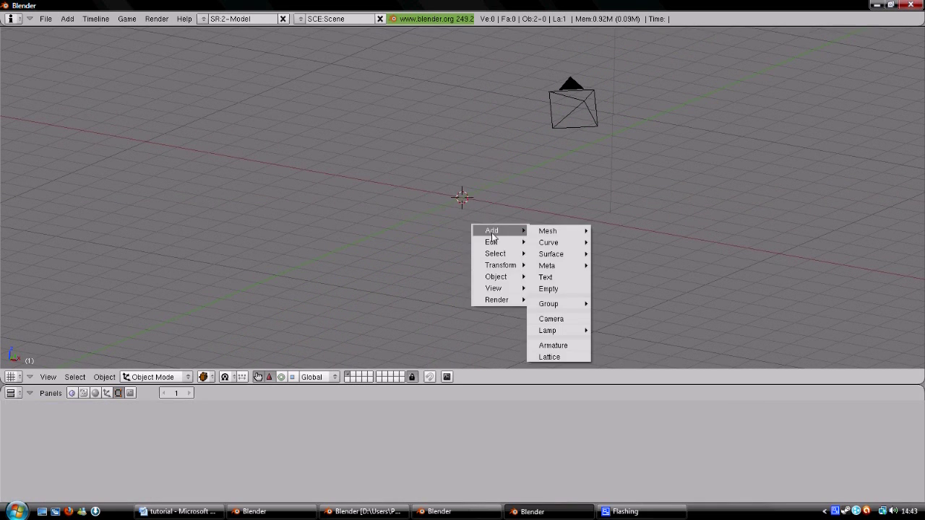
right_click(546, 121)
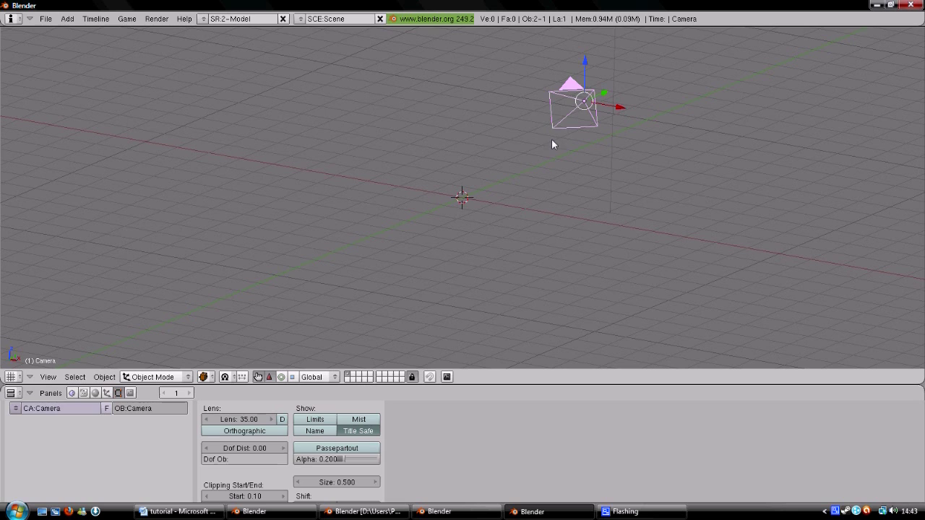
key("x")
left_click(551, 140)
Step: Add a cylinder mesh with 8 vertices
key("space")
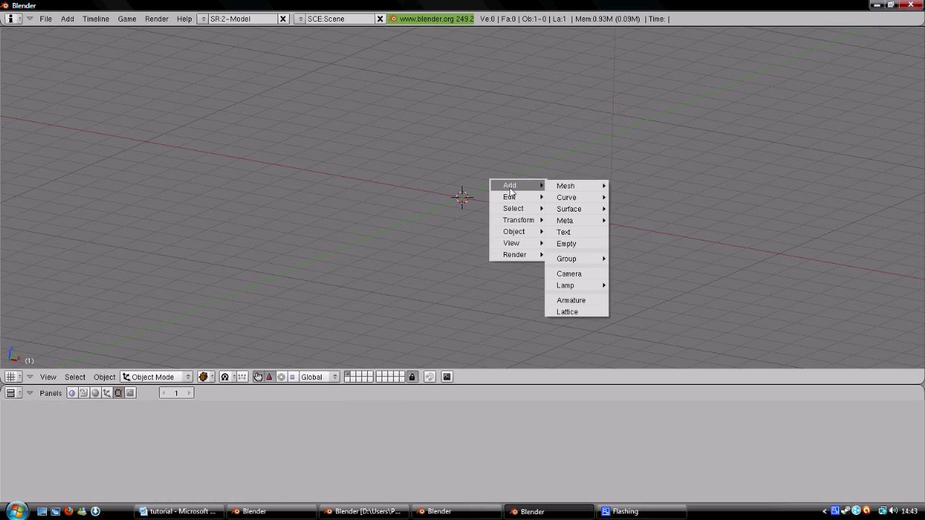
mouse_move(582, 189)
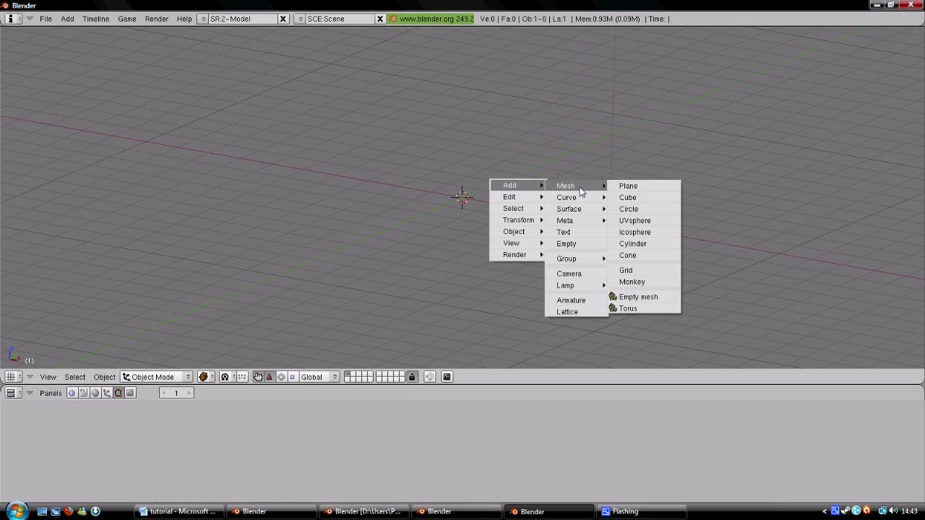
left_click(651, 244)
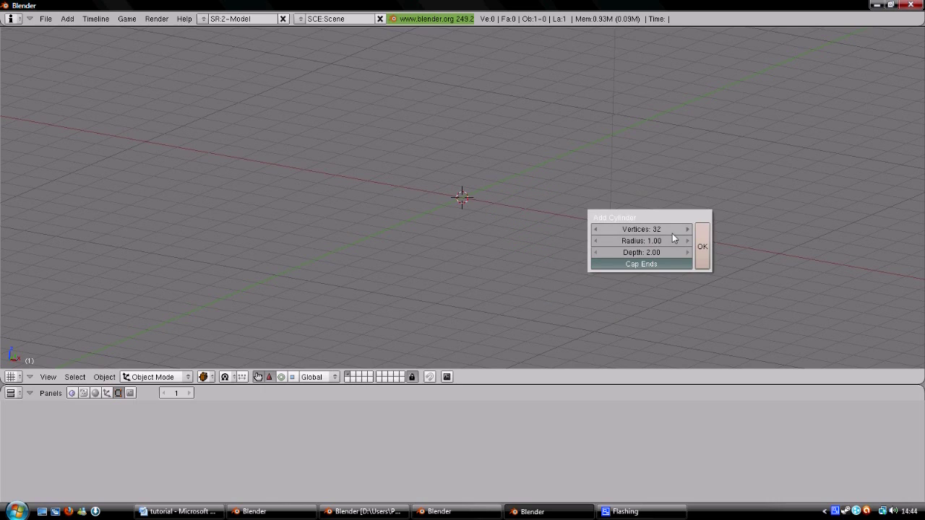
left_click(665, 232)
left_click(645, 229)
type("8")
left_click(702, 247)
left_click(702, 249)
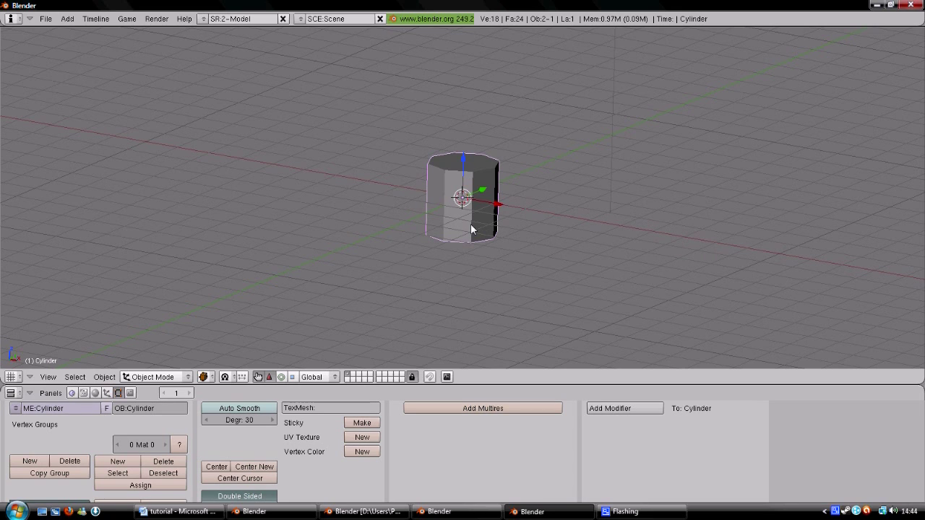
Step: In front view, scale the cylinder down to half size (0.5)
key("KP_1")
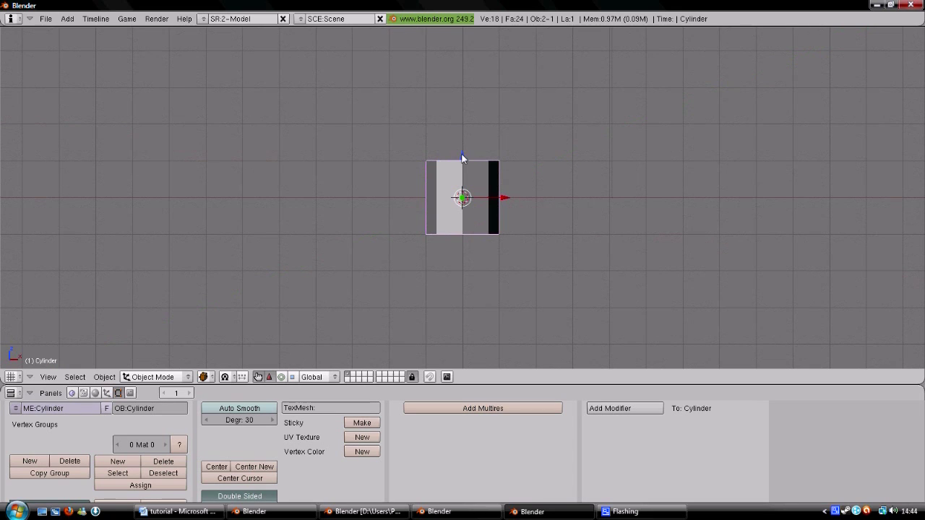
left_click_drag(463, 158, 461, 115)
key("s")
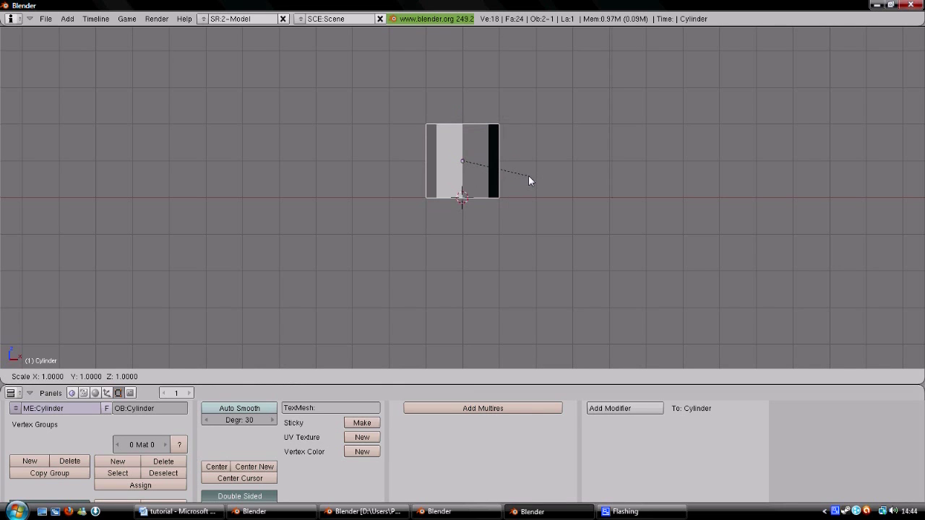
left_click(528, 180)
key("s")
left_click(509, 160)
key("s")
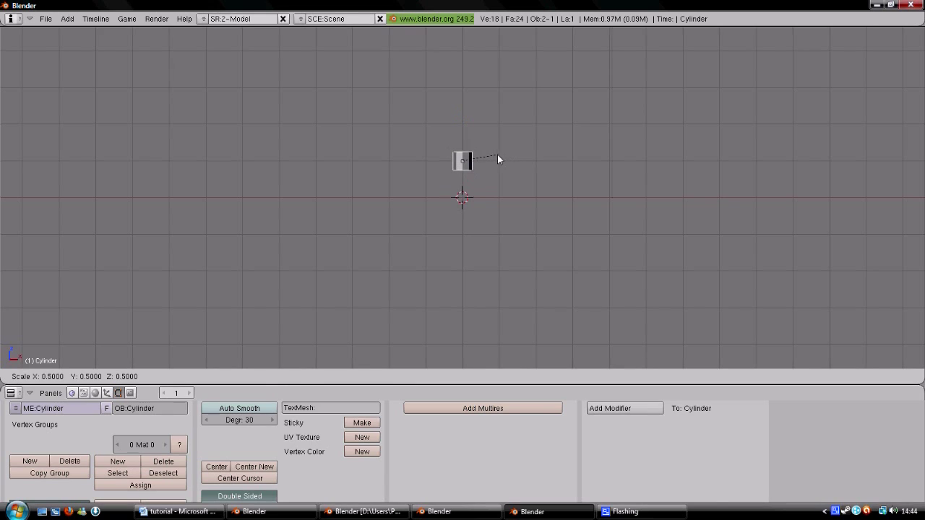
left_click(497, 160)
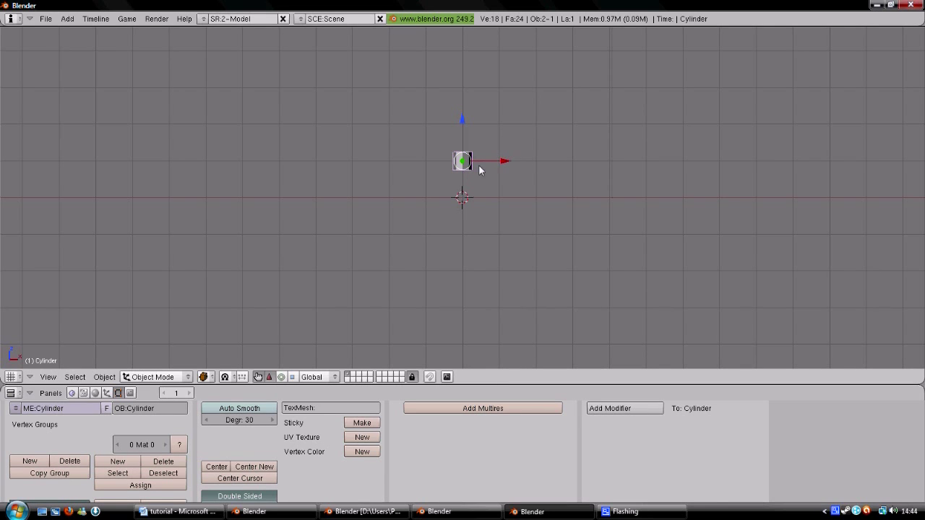
Step: Stretch the cylinder three times taller along Z and move it vertically
key("s")
key("z")
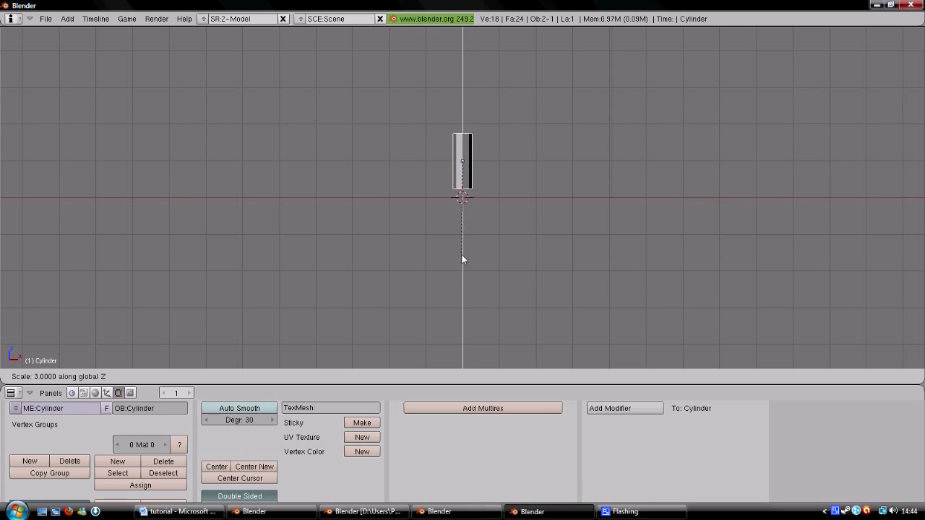
left_click(461, 254)
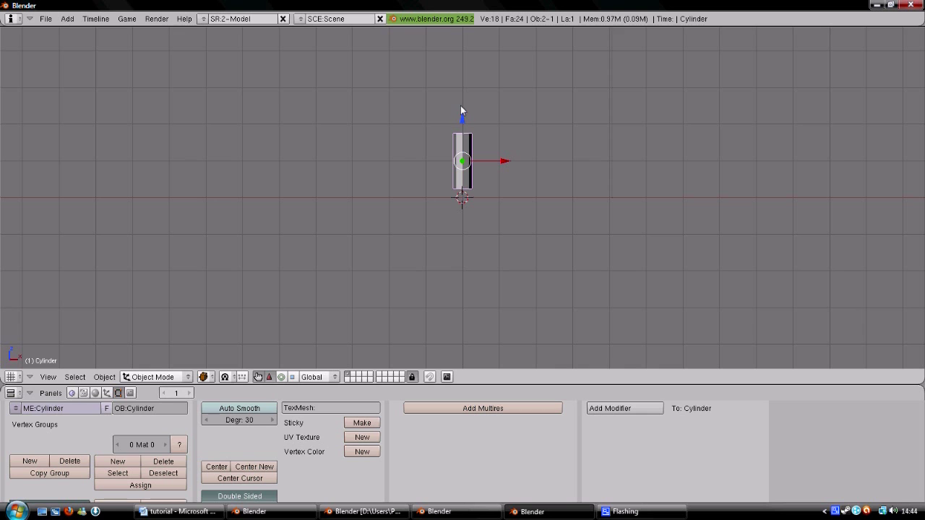
key("g")
key("z")
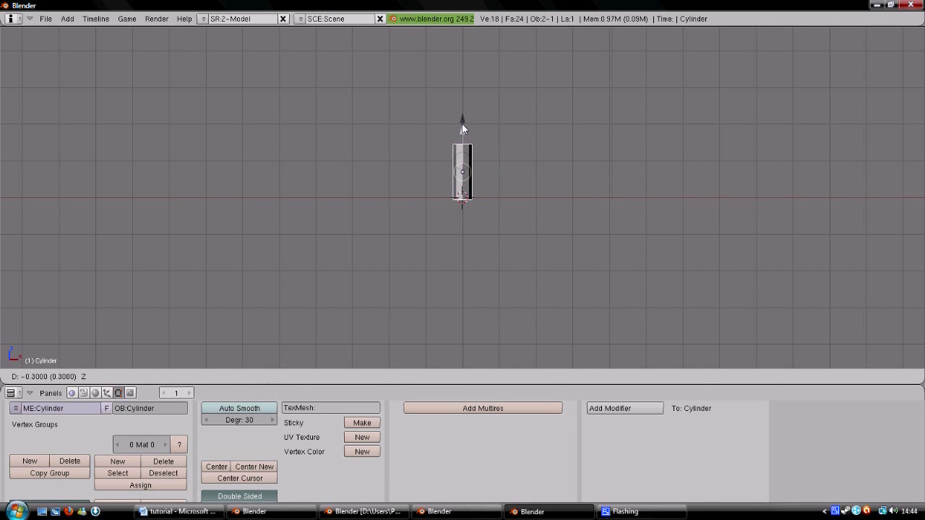
left_click(463, 125)
Step: Nudge the cylinder down so its base rests on the ground grid
scroll(464, 153, "up", 10)
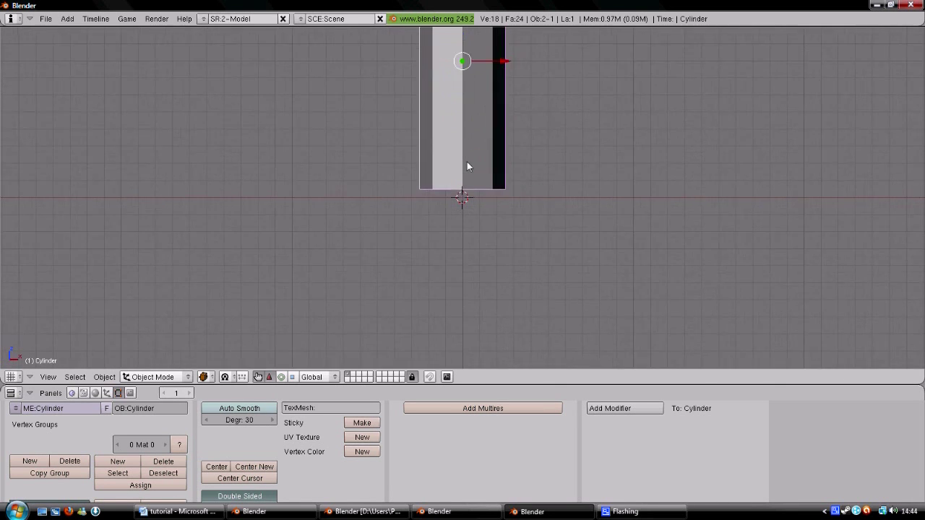
scroll(467, 166, "up", 3)
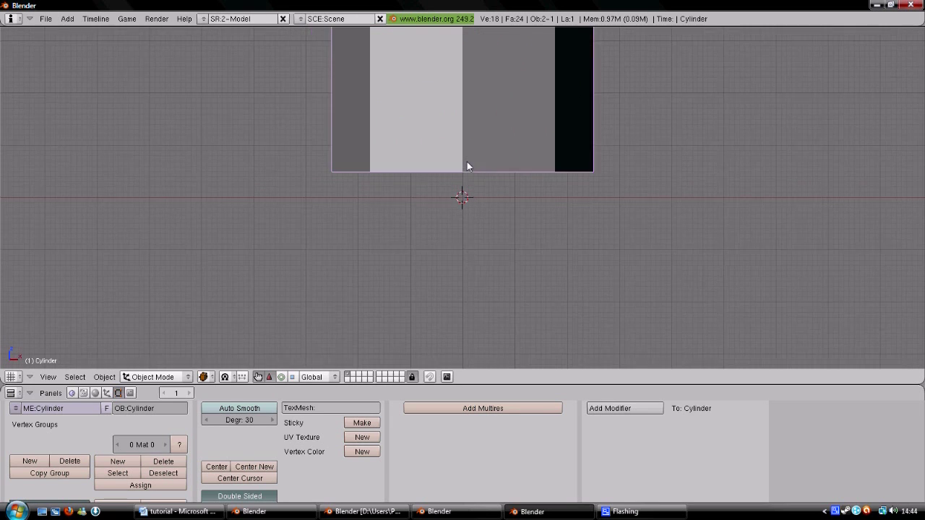
middle_click_drag(464, 125, 463, 88, "shift")
left_click_drag(457, 41, 457, 63)
scroll(423, 115, "up", 5, "shift")
scroll(424, 106, "down", 5)
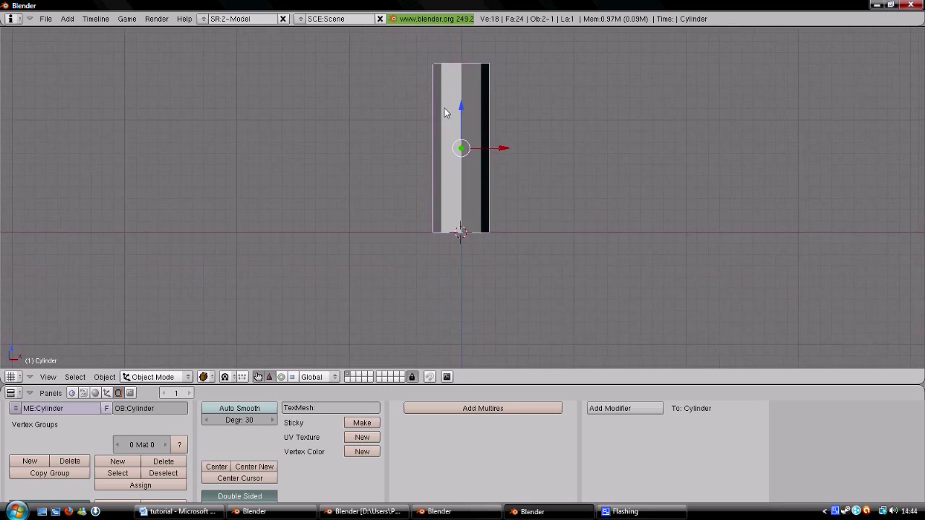
mouse_move(446, 138)
middle_mouse_down()
mouse_move(447, 153)
mouse_move(454, 145)
middle_mouse_up()
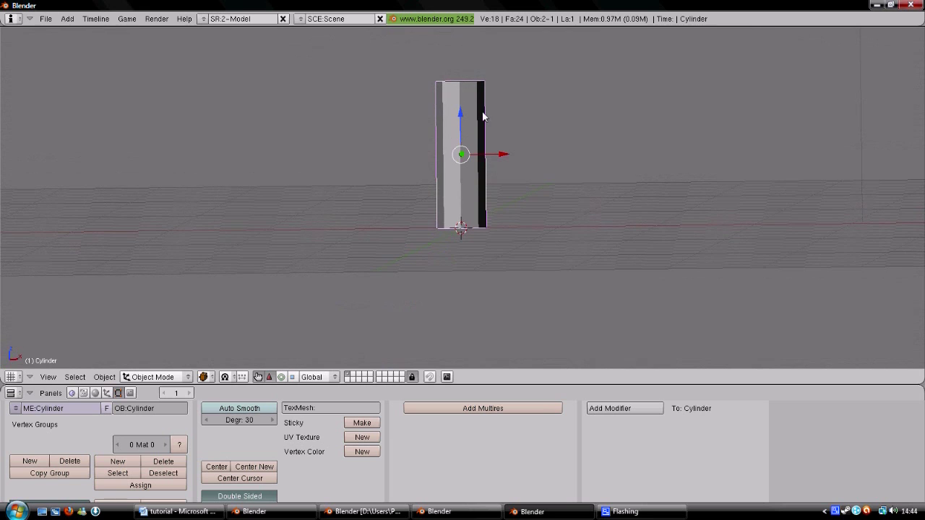
Step: Add an empty at the cylinder's base and enlarge the properties area
key("space")
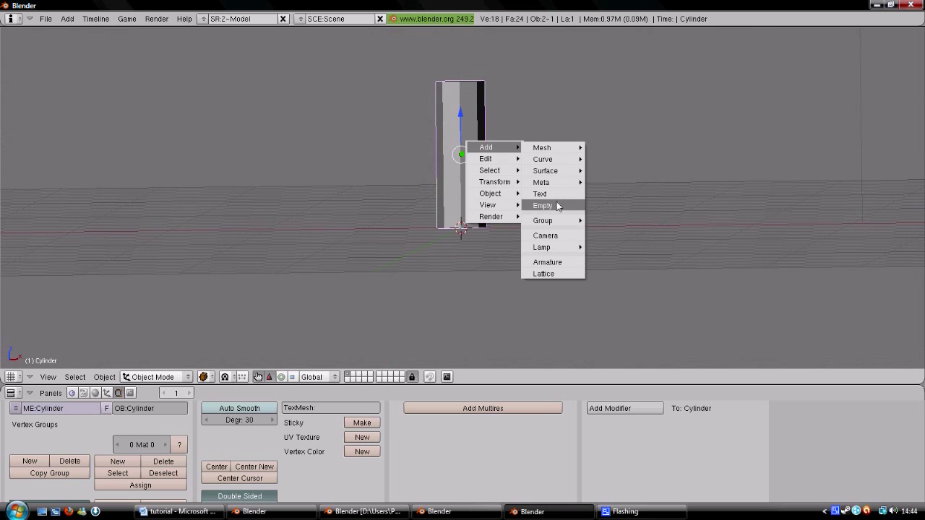
left_click(557, 209)
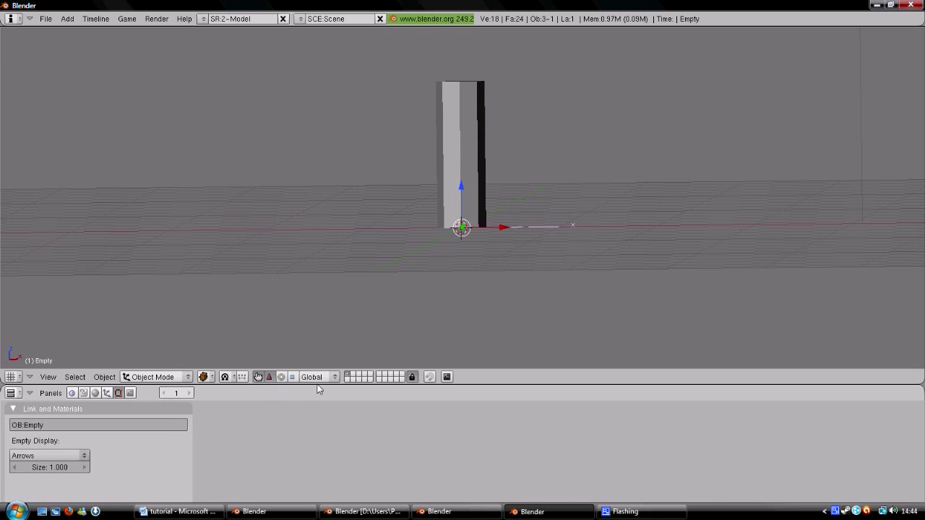
left_click_drag(317, 384, 316, 339)
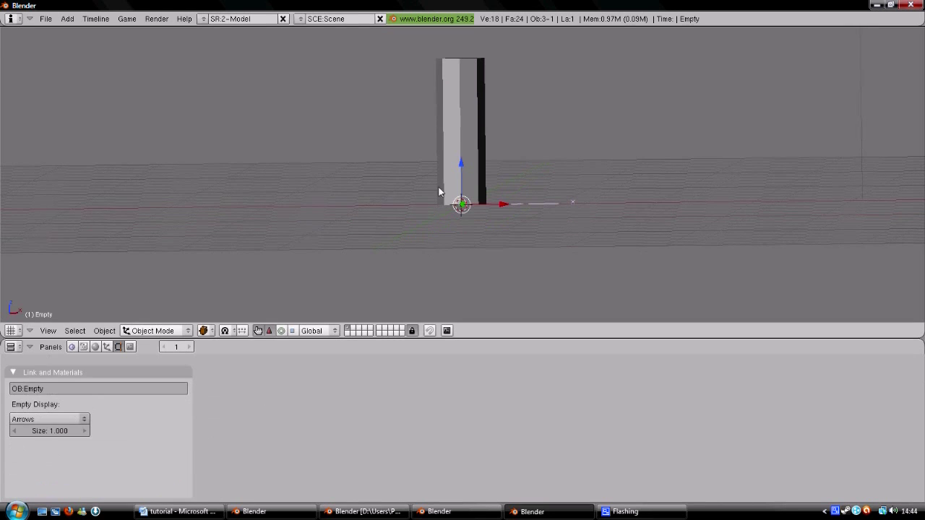
Step: Rename the cylinder's mesh (ME field) to 'player'
right_click(477, 155)
left_click(69, 390)
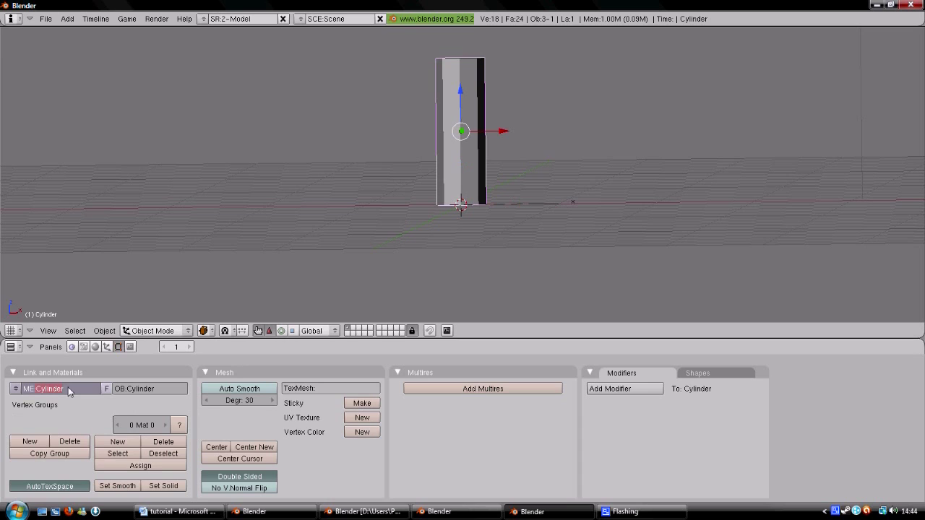
type("player")
key("Return")
Step: Rename the empty object (OB field) to 'contact'
right_click(499, 207)
left_click(66, 389)
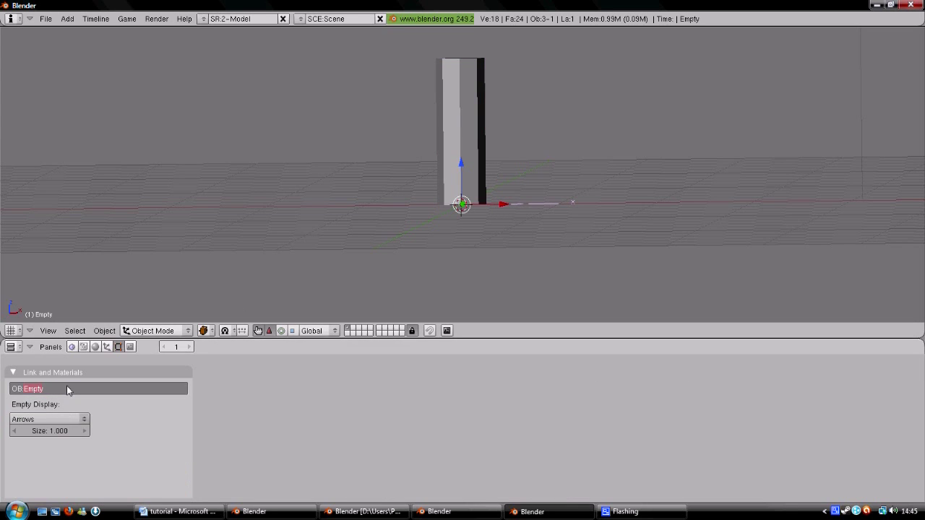
key("Escape")
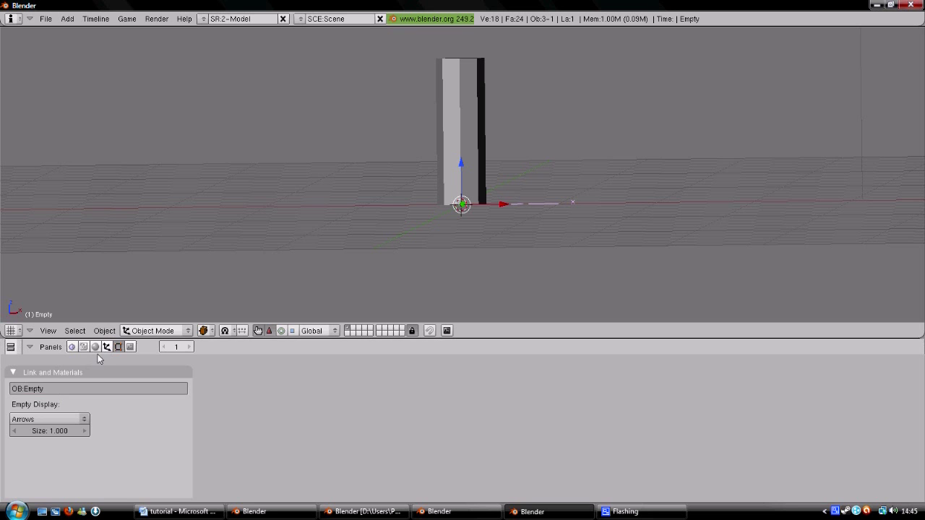
left_click(107, 347)
left_click(62, 389)
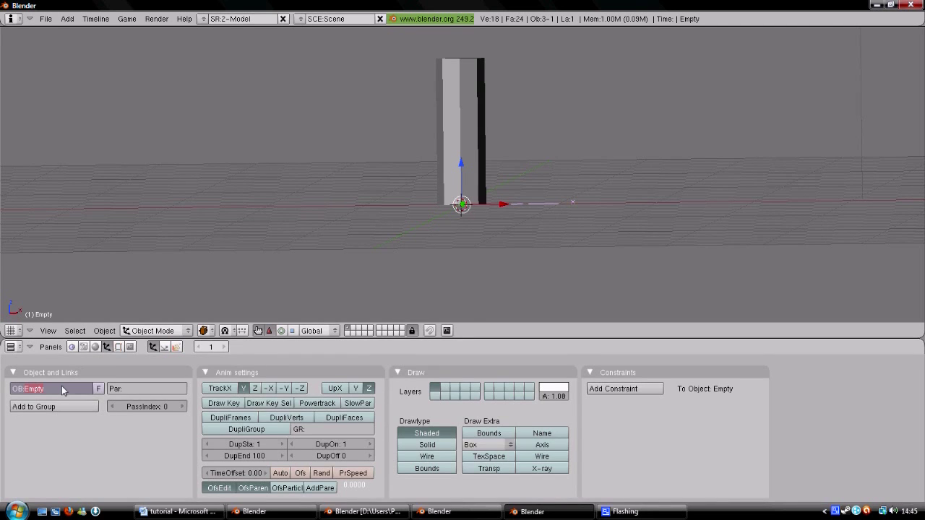
type("contact")
key("Return")
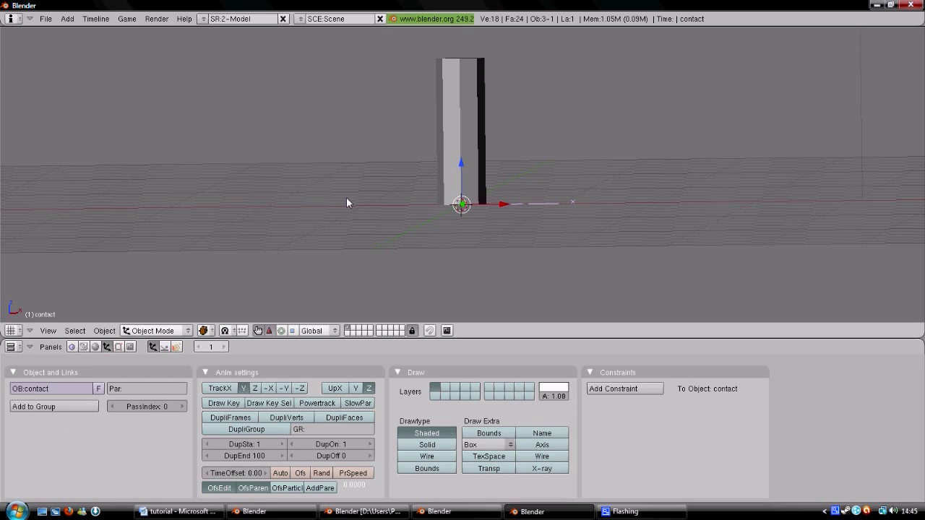
right_click(483, 160)
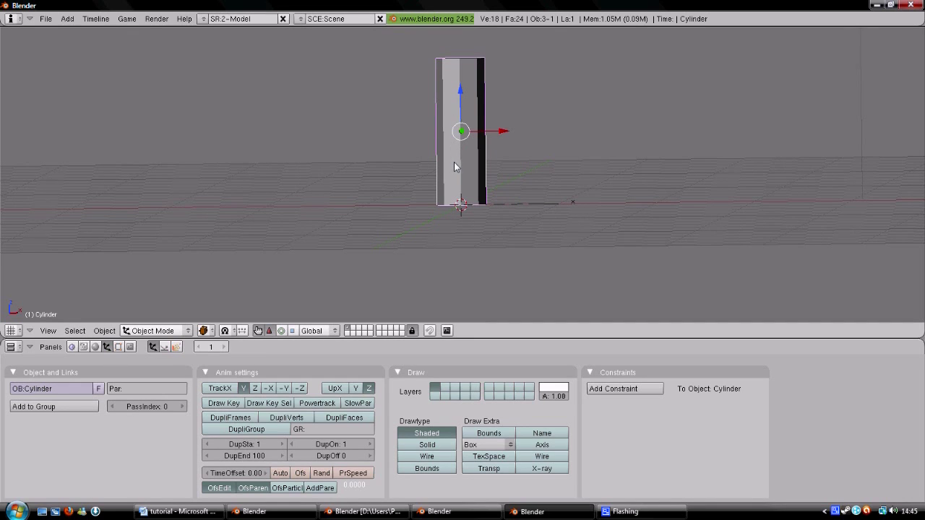
Step: Add a small cube shrunk to about 0.1 and raise it 0.7 units above the cylinder
key("space")
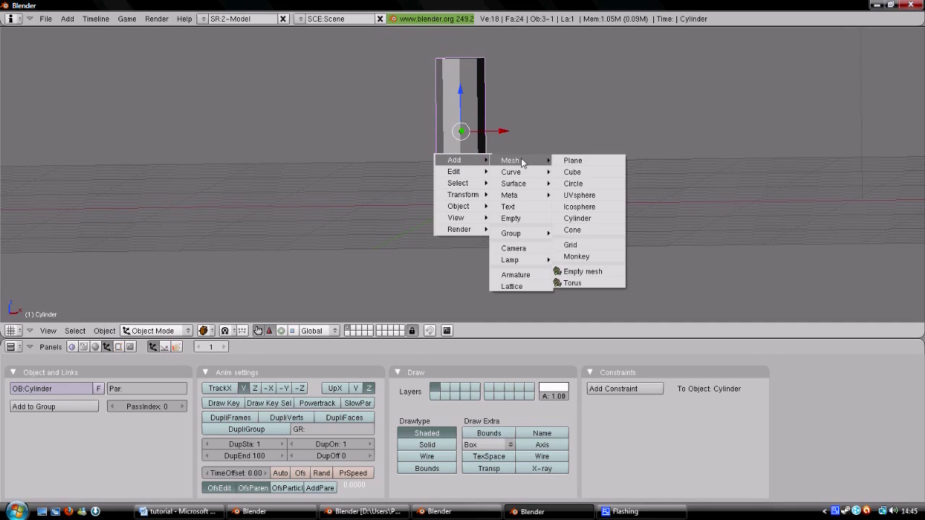
key("Escape")
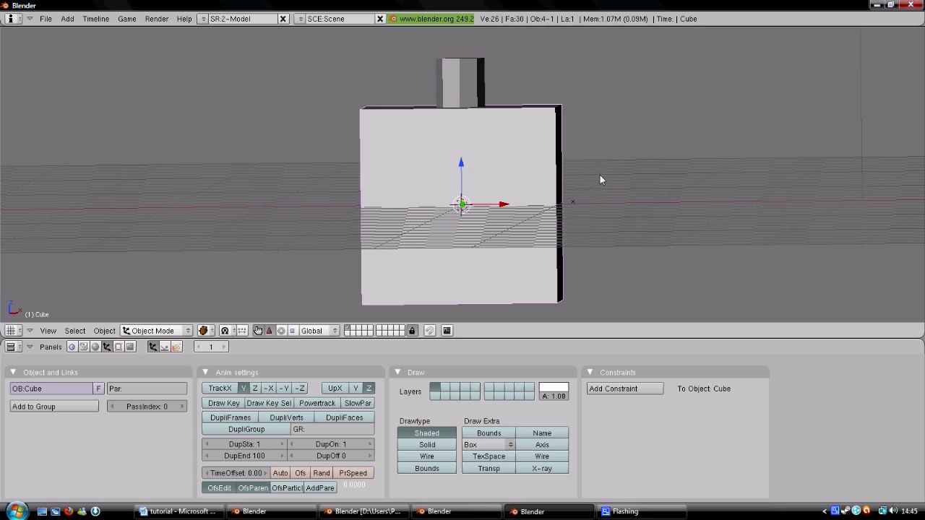
key("s")
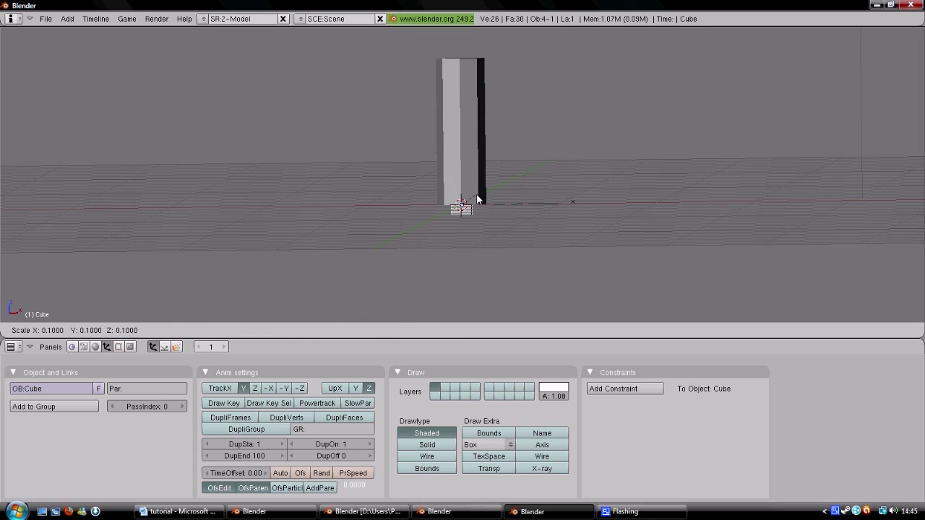
left_click(476, 194)
left_click_drag(464, 168, 464, 94)
key("KP_1")
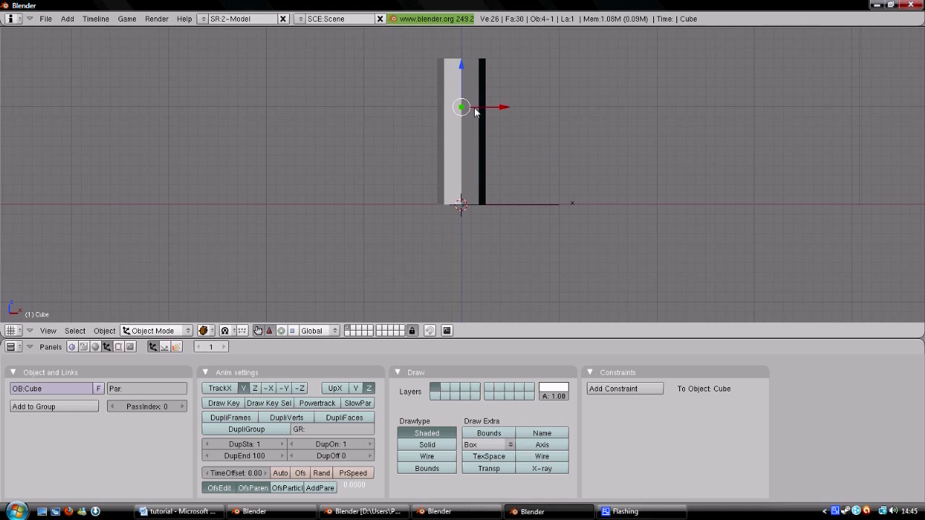
scroll(467, 109, "up", 4, "shift")
left_click_drag(465, 155, 461, 89)
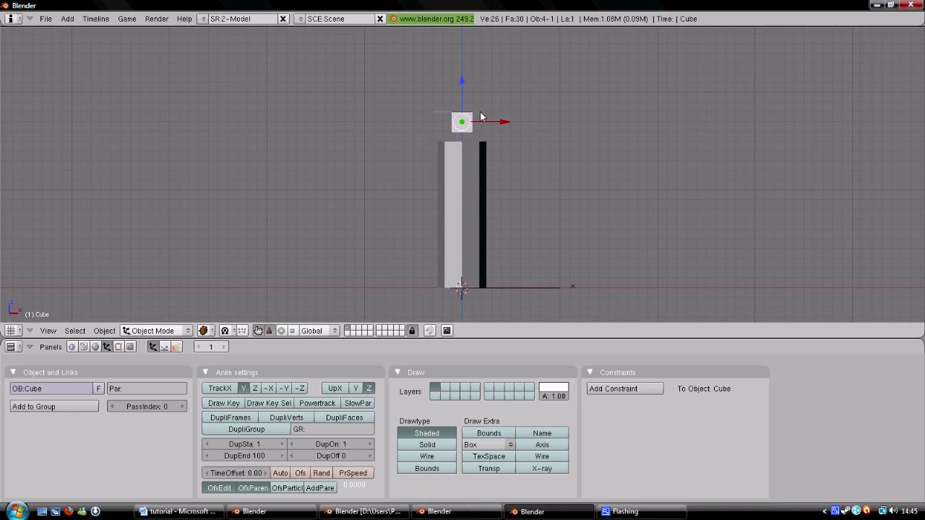
key("g")
key("Escape")
Step: Parent the small head cube to the cylinder with Ctrl+P
right_click(483, 207, "shift")
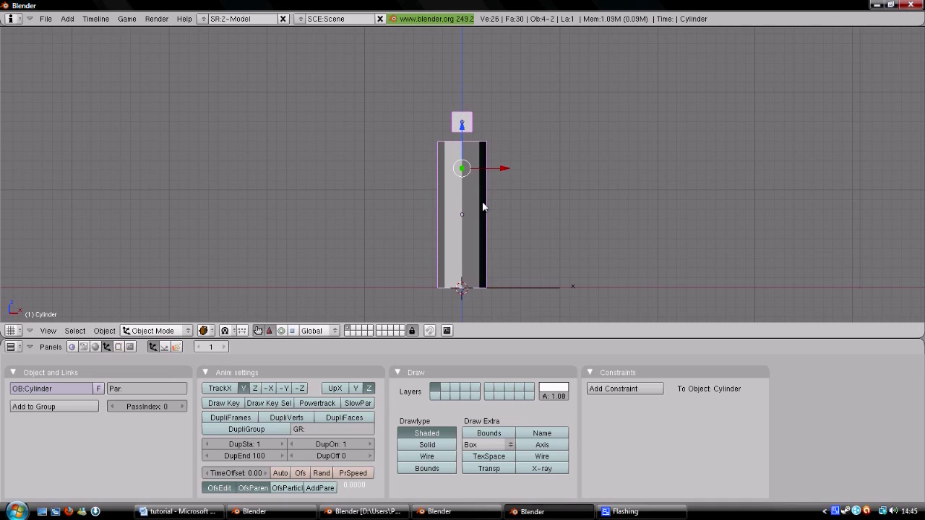
key("ctrl+p")
left_click(483, 207)
middle_click_drag(504, 211, 661, 158)
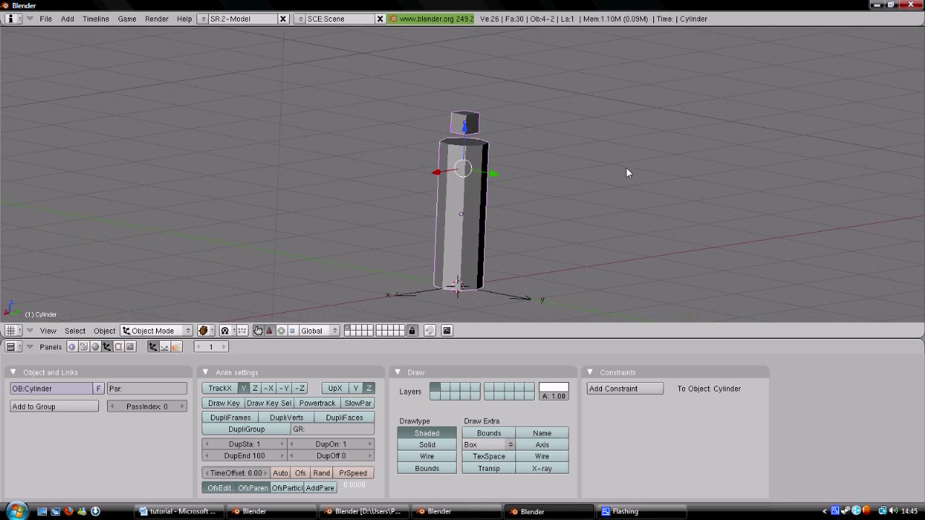
middle_click_drag(605, 173, 593, 168)
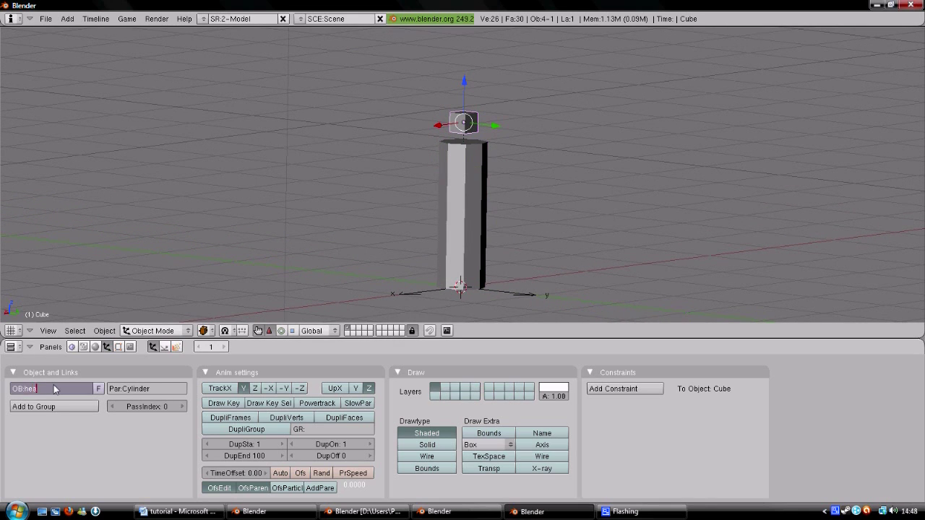
Step: Rename the cylinder object (OB field) to 'player'
right_click(484, 213)
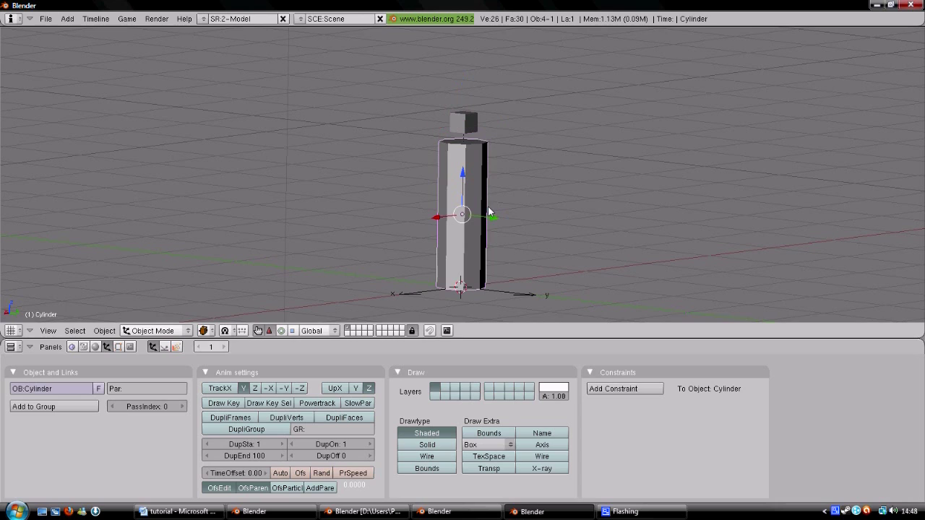
left_click(63, 388)
type("player")
key("Return")
key("space")
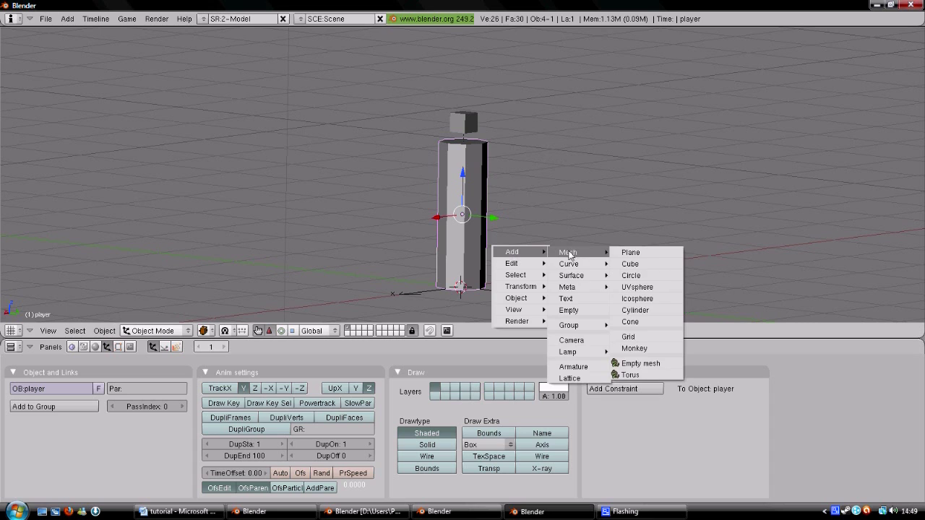
Step: Add a plane under the player and scale it up about 4.1 times
left_click(650, 253)
scroll(429, 238, "down", 6)
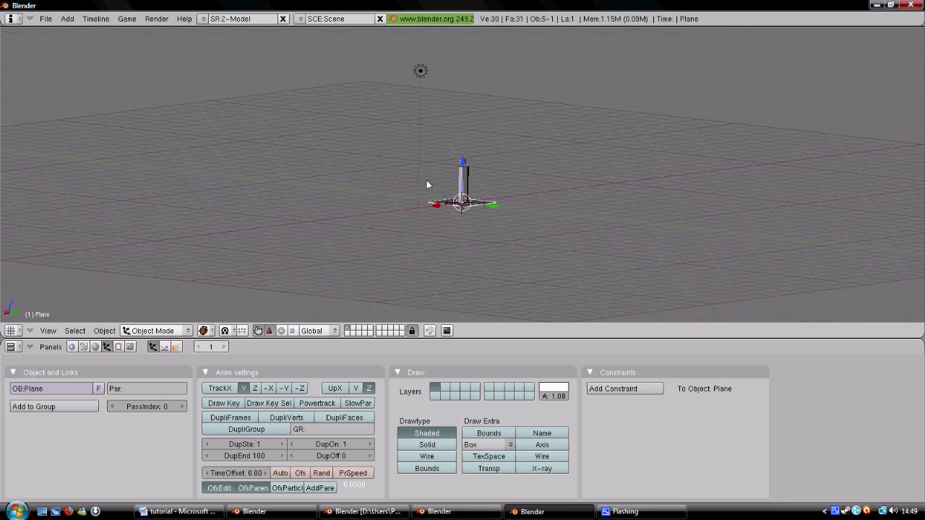
key("s")
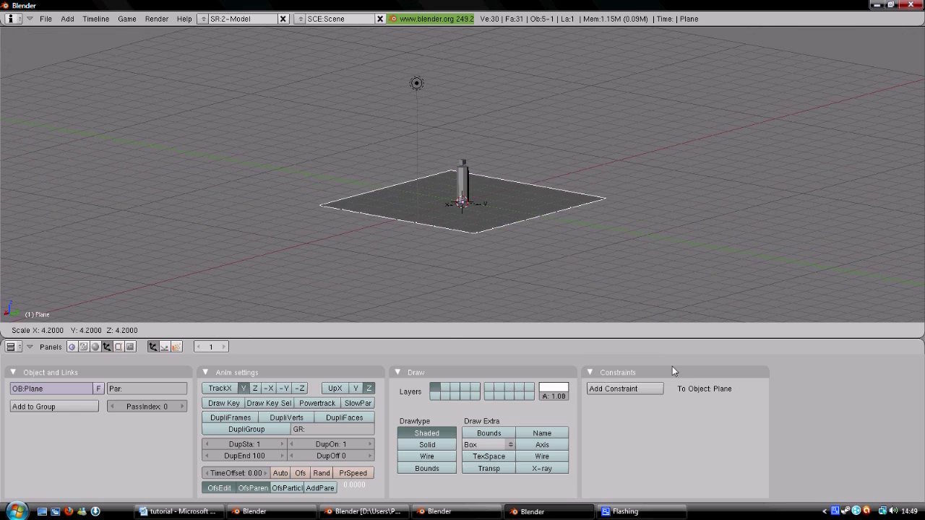
left_click(709, 400)
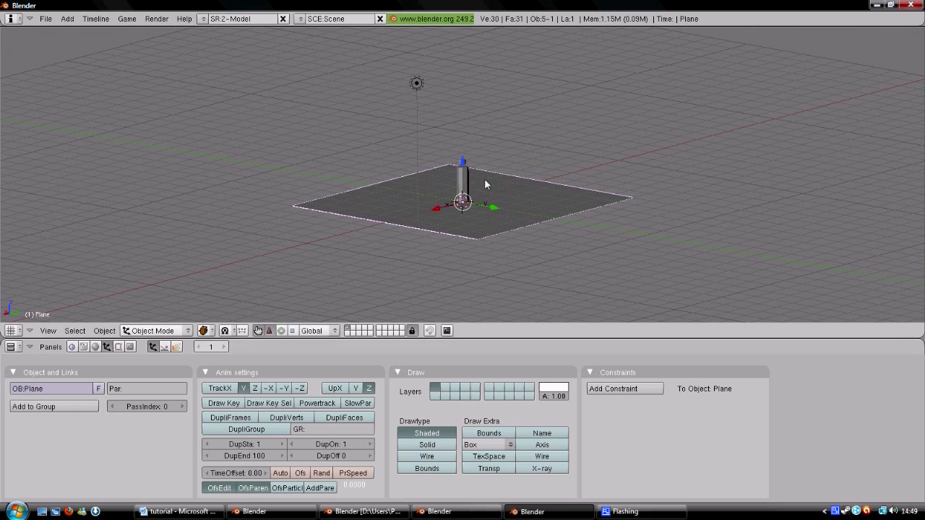
key("s")
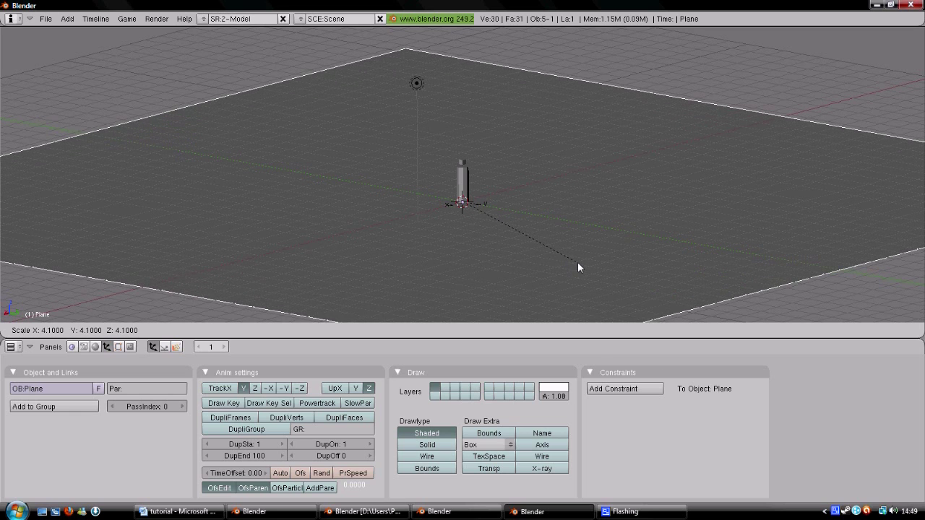
left_click(575, 260)
middle_click_drag(541, 210, 424, 143)
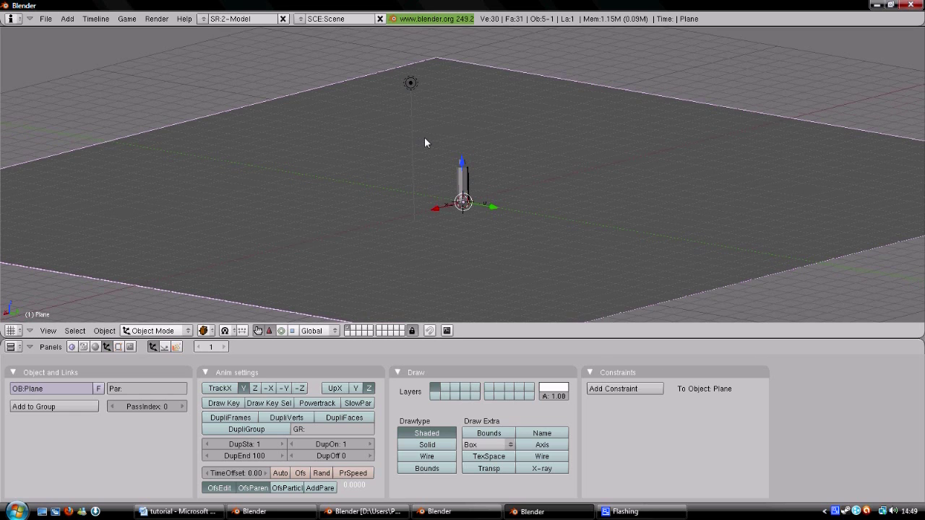
Step: Show the Logic buttons and set the player's object type to Dynamic
left_click(72, 347)
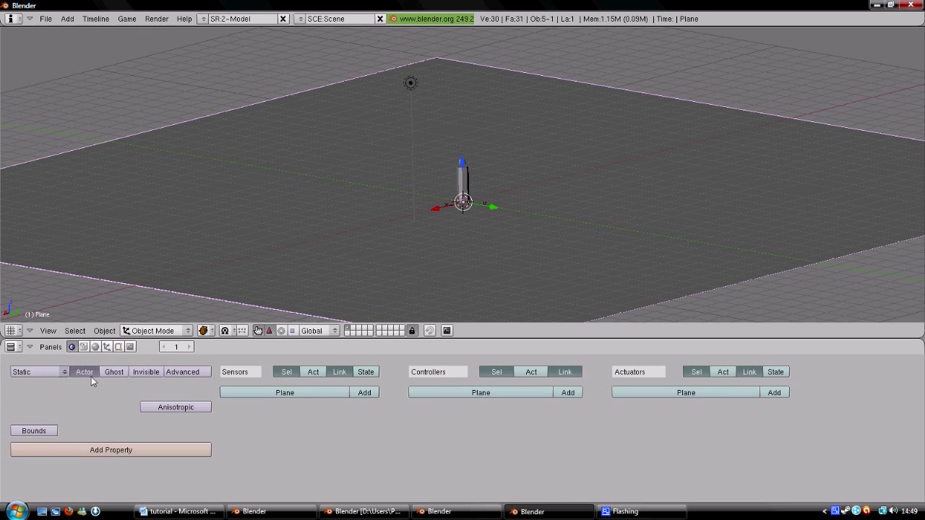
left_click(84, 384)
right_click(466, 183)
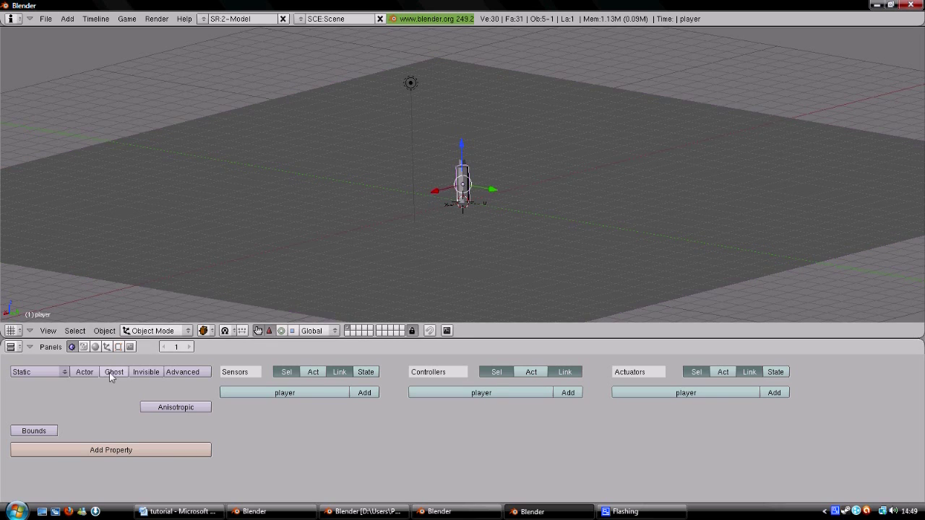
left_click(41, 373)
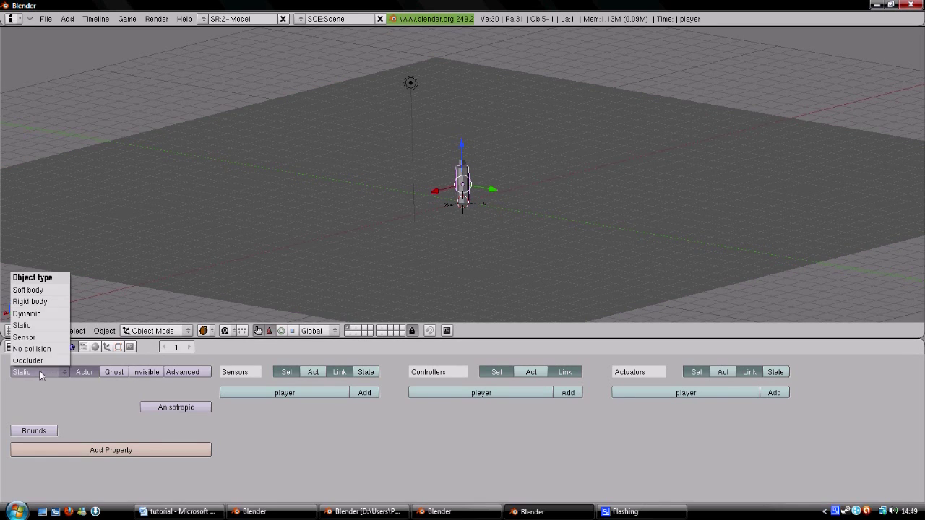
left_click(40, 314)
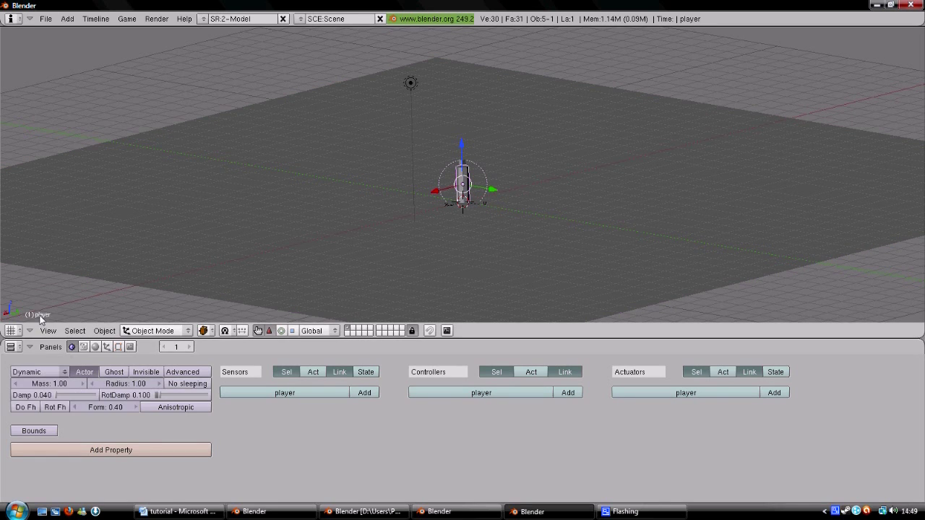
Step: Enable Cylinder collision bounds on the player and set its radius to 0.01
left_click(54, 432)
left_click(75, 431)
left_click(72, 398)
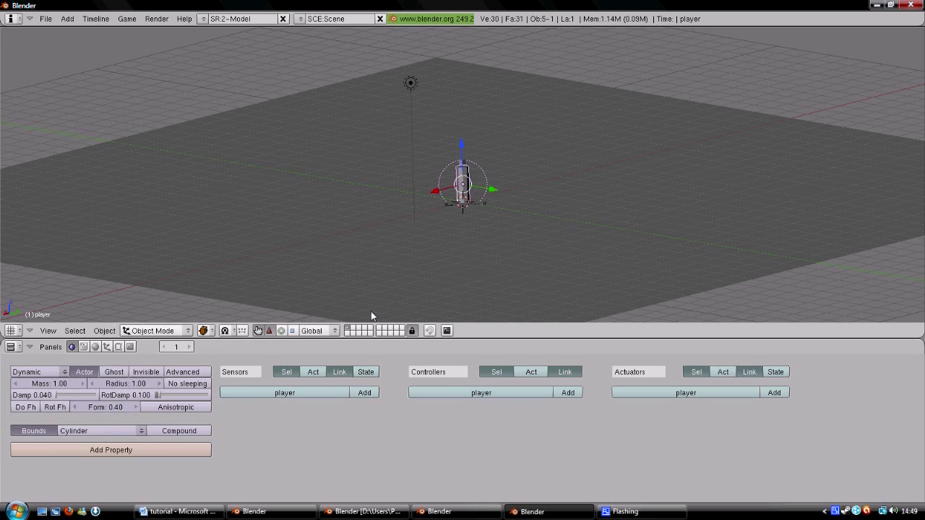
left_click(155, 383)
type("0.01")
key("Return")
right_click(477, 202)
right_click(477, 203)
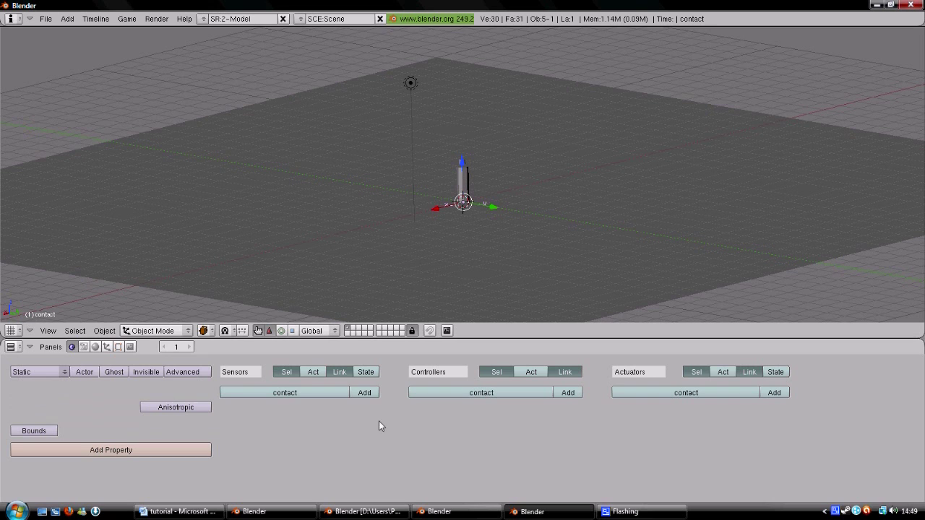
Step: Add a sensor to the contact object and change its type to Near
left_click(364, 393)
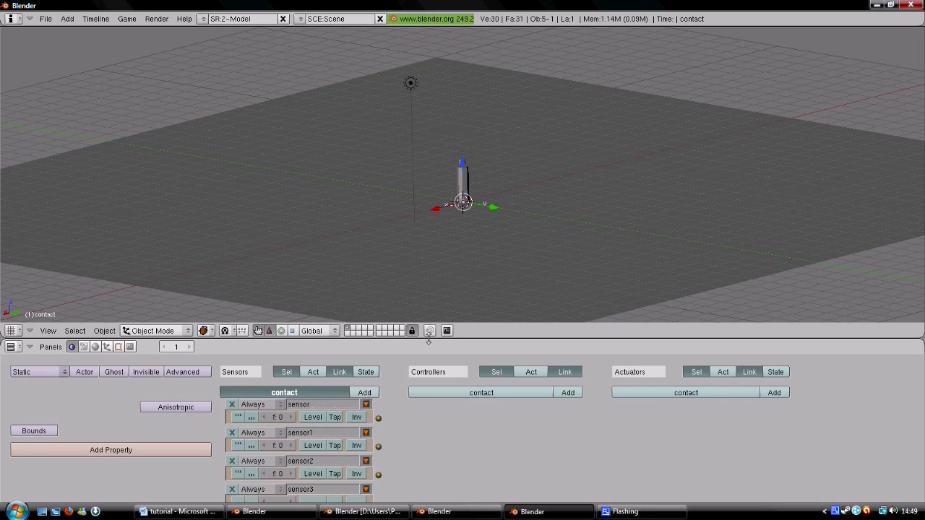
left_click_drag(429, 338, 428, 263)
left_click(280, 367)
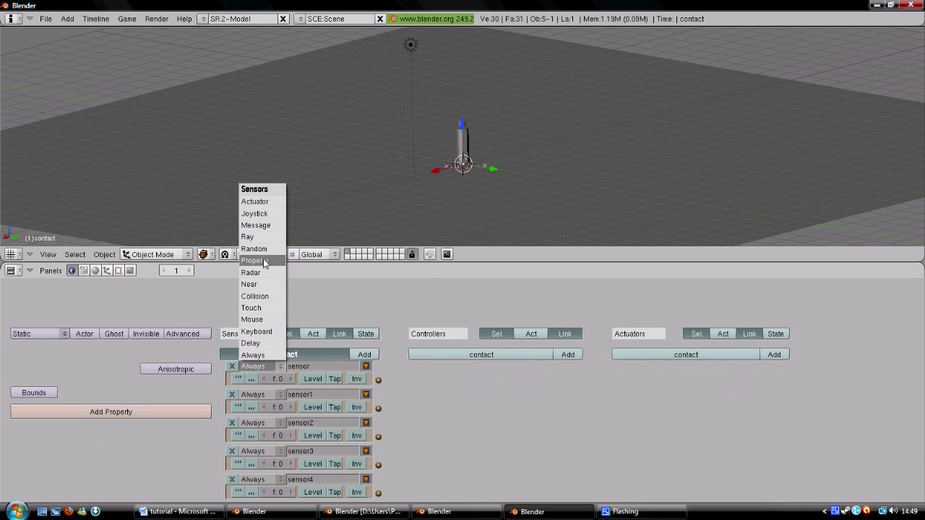
left_click(265, 284)
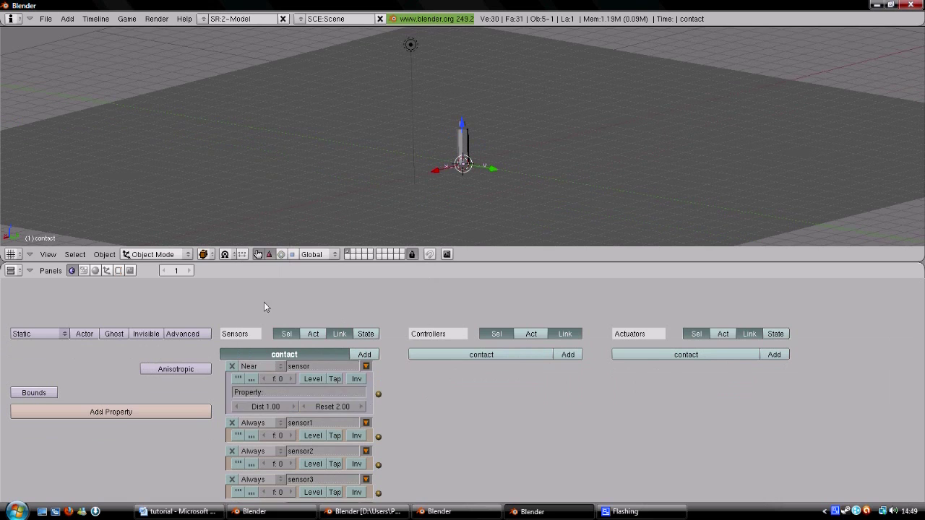
Step: Set the Near sensor's distance to 0.01 and reset to 0.175, with positive pulse enabled
left_click(275, 407)
type("0.01")
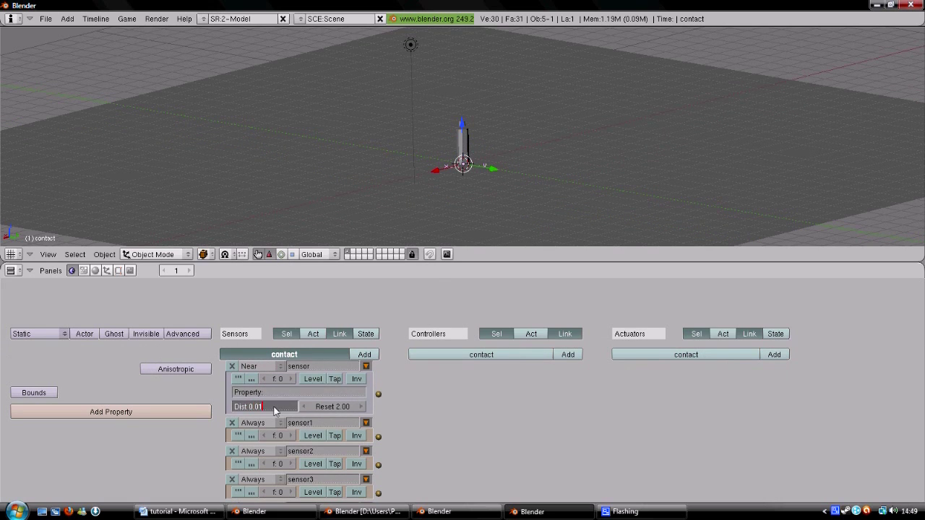
key("Return")
left_click(338, 407)
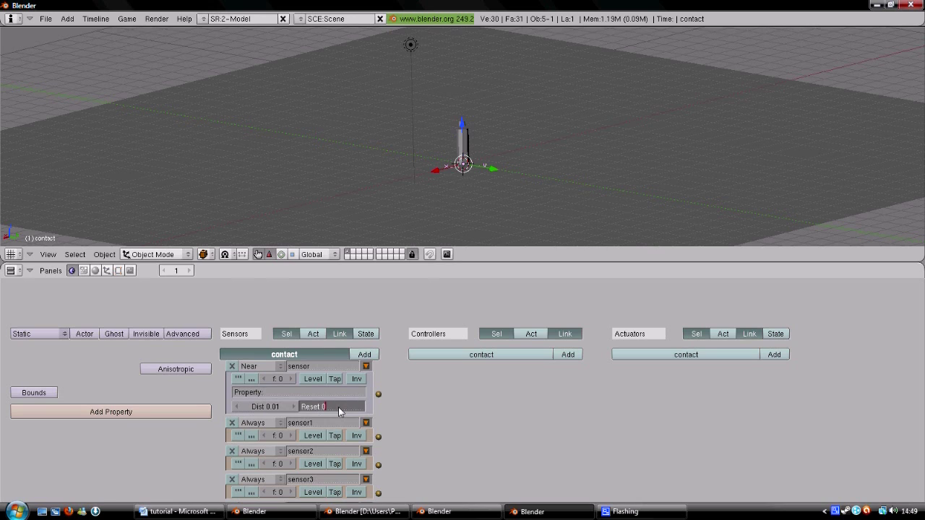
type(".175")
key("Return")
left_click(238, 379)
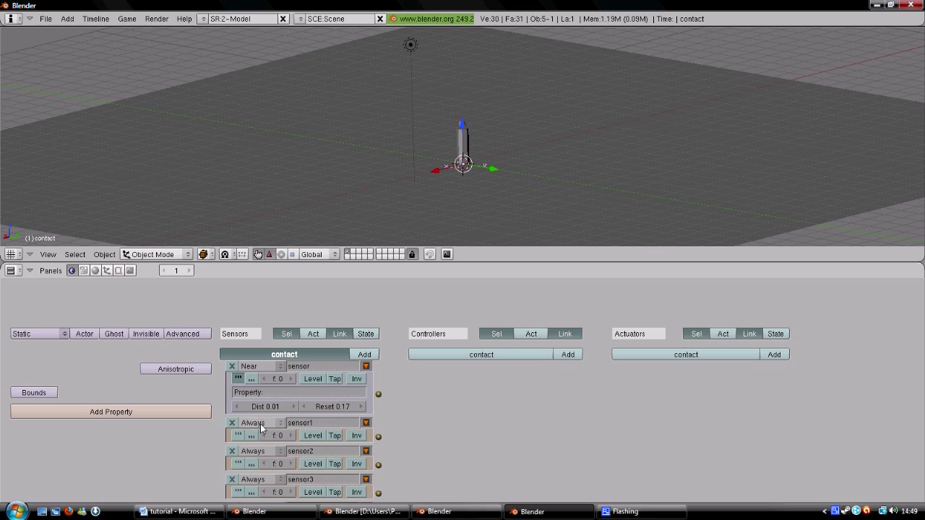
Step: Make sensor1 a Keyboard sensor on W named w, and rename the Near sensor c
left_click(262, 427)
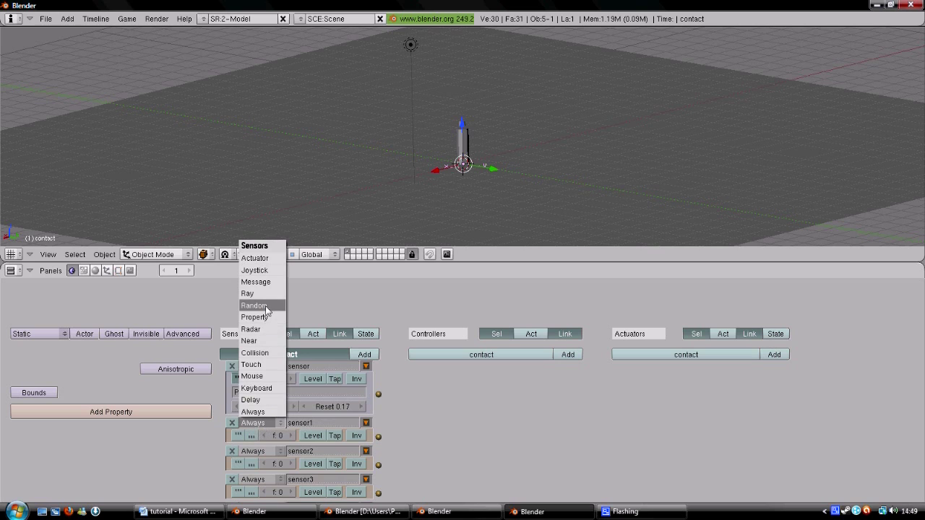
left_click(267, 388)
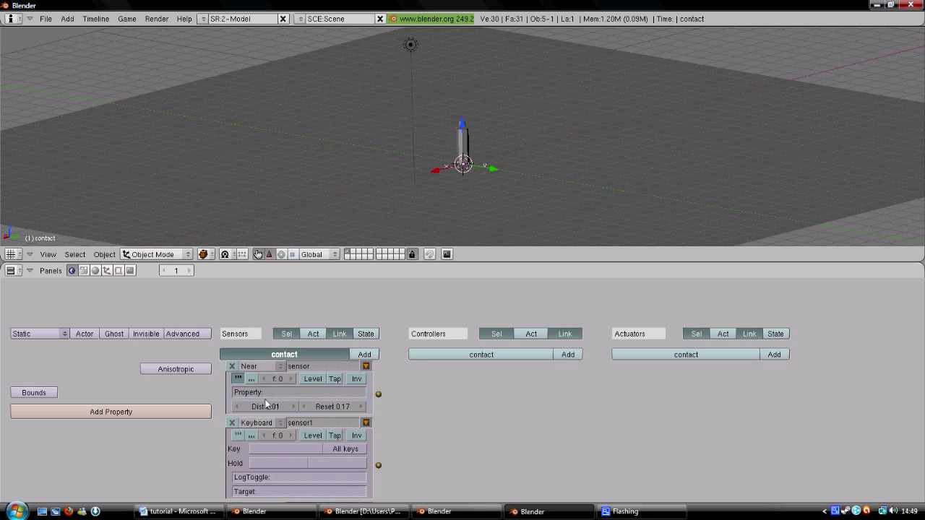
left_click(261, 451)
key("w")
left_click(316, 423)
type("w")
key("Return")
left_click(317, 367)
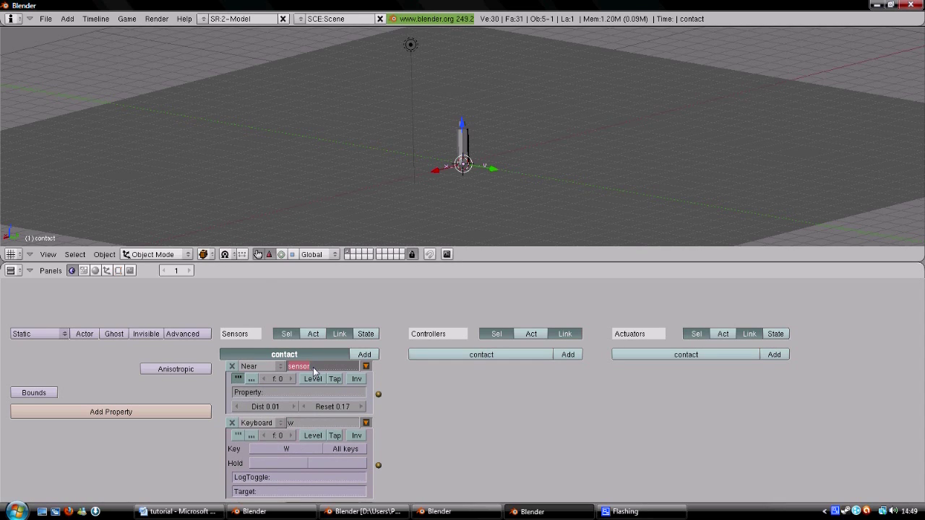
type("c")
key("Return")
left_click(366, 367)
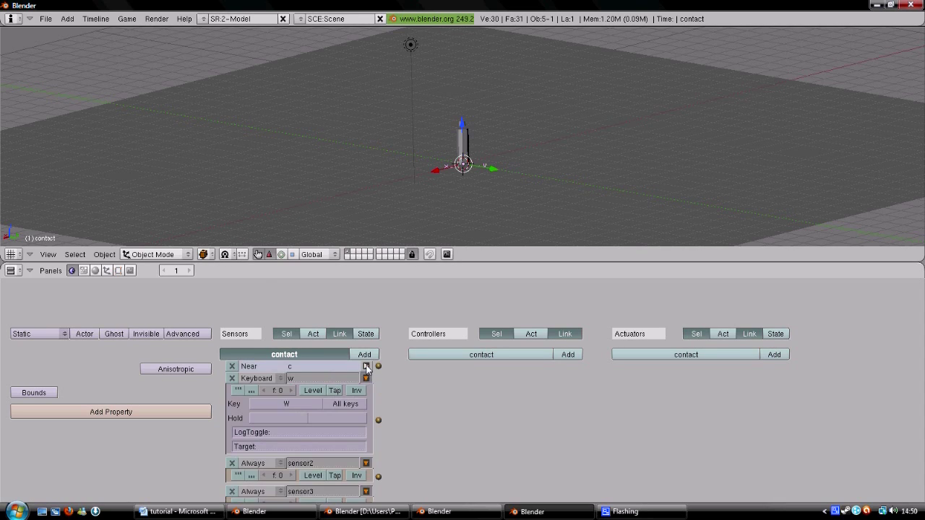
left_click(365, 378)
Step: Turn sensor2 into a Keyboard sensor on key A named a
left_click(275, 391)
left_click(270, 354)
left_click(274, 416)
key("a")
left_click(333, 391)
type("a")
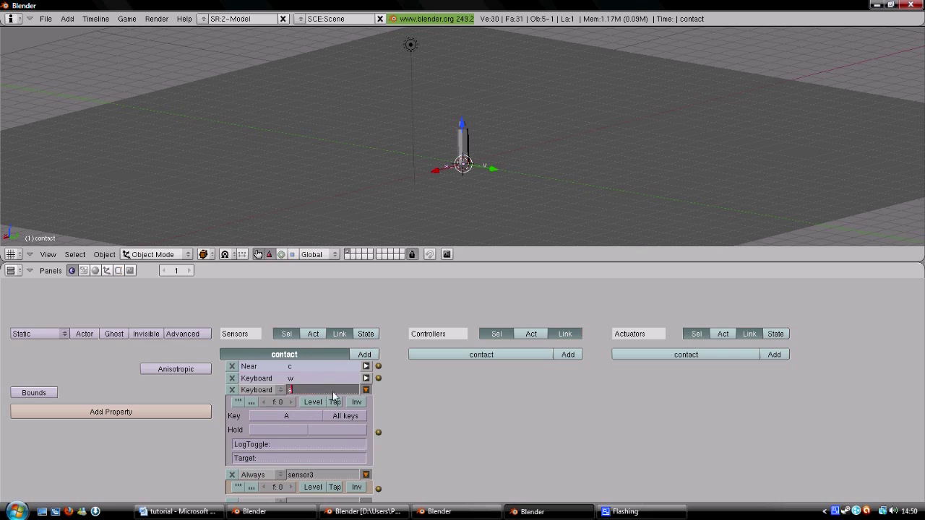
left_click(238, 403)
left_click(365, 390)
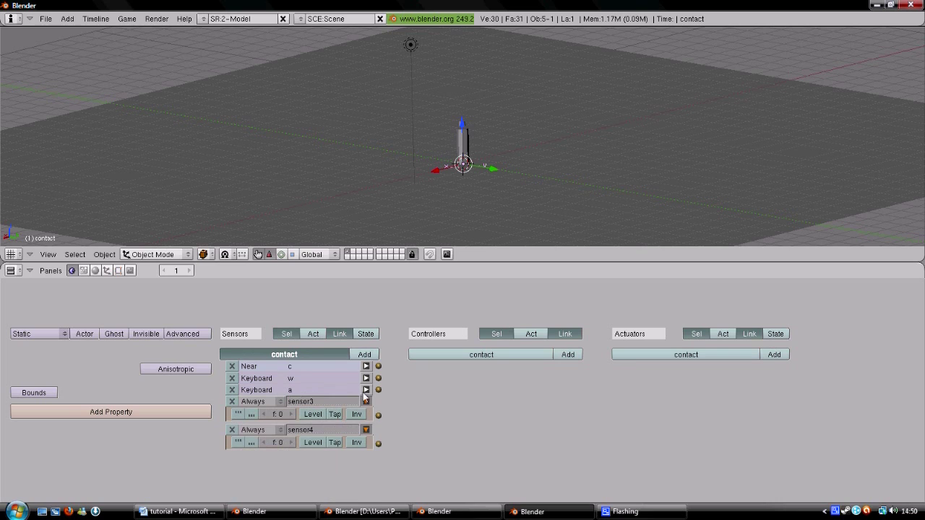
Step: Rename sensor3 to s and make it a Keyboard sensor
left_click(304, 402)
type("s")
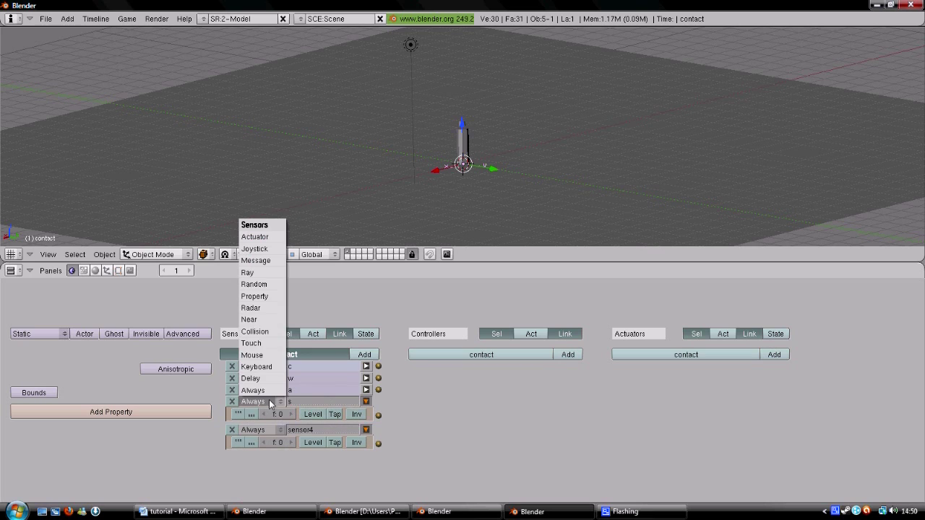
left_click(276, 402)
left_click(274, 367)
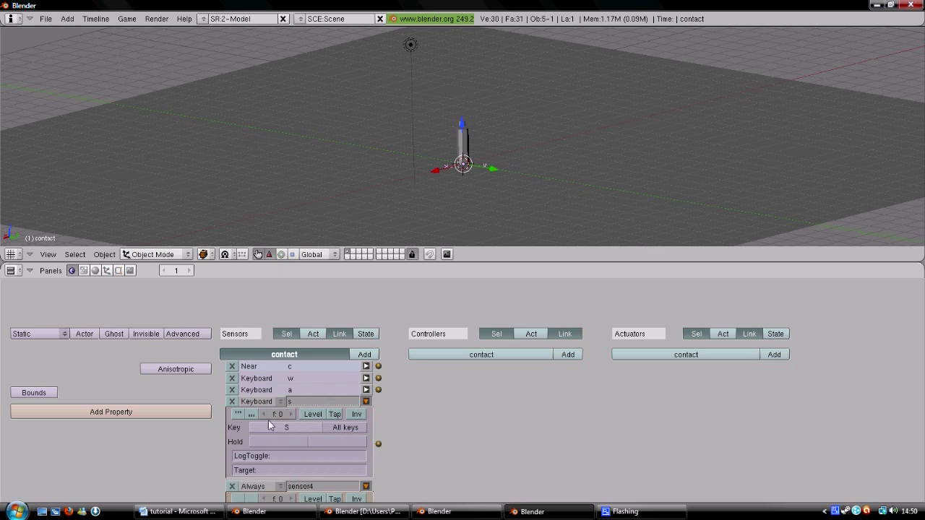
left_click(366, 402)
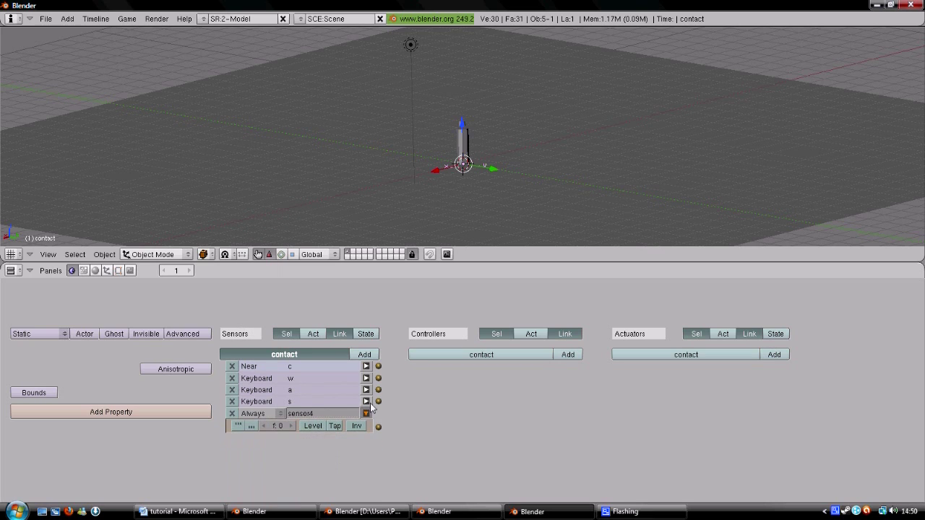
Step: Make sensor4 a Keyboard sensor on key D named d, with pulse mode toggled
left_click(273, 414)
left_click(272, 391)
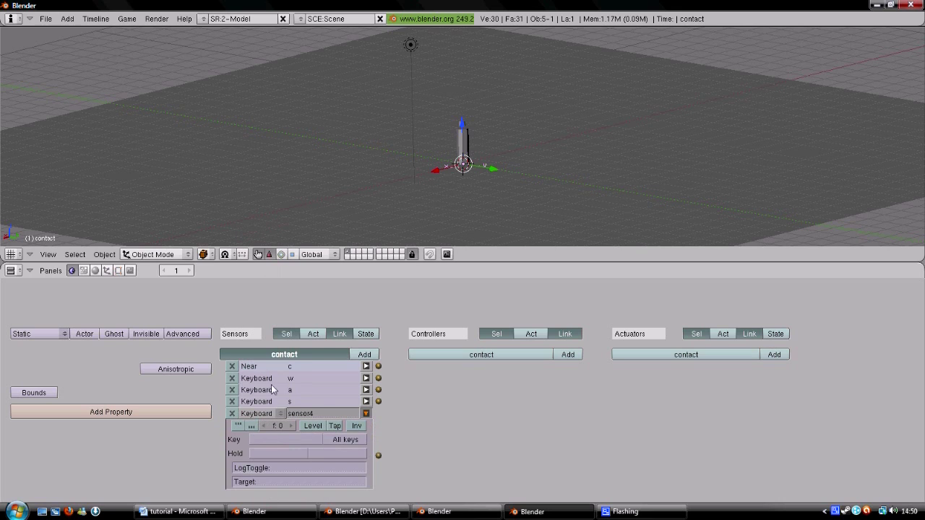
left_click(318, 439)
key("s")
left_click(302, 439)
key("d")
left_click(318, 413)
type("d")
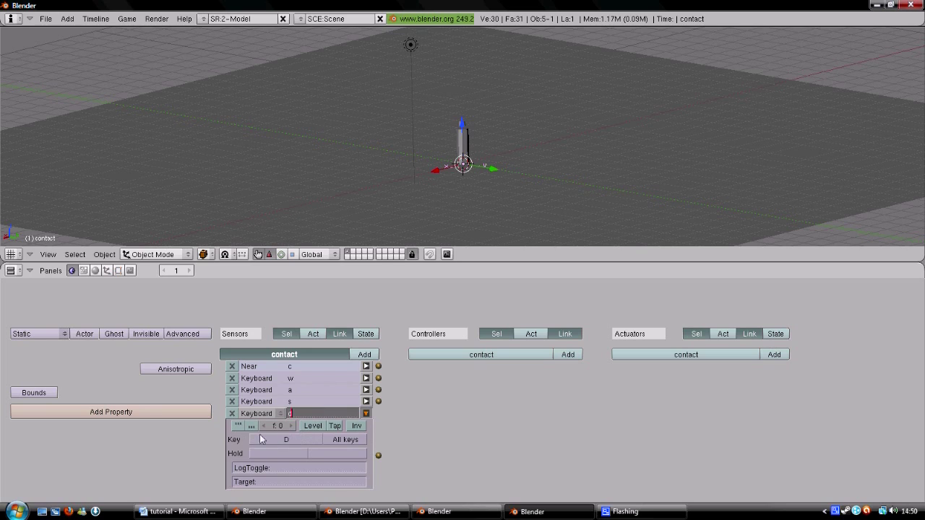
key("Return")
left_click(237, 425)
left_click(366, 413)
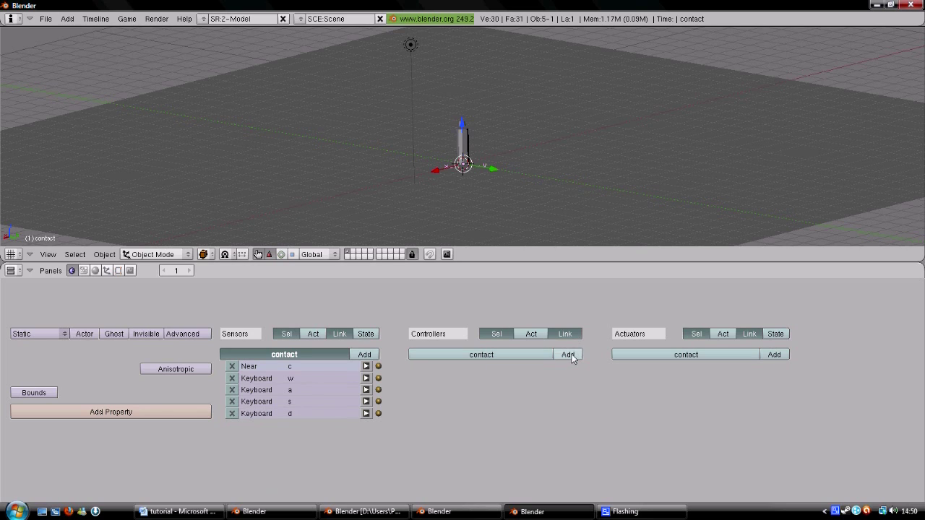
Step: Add a fifth Keyboard sensor j bound to Space, with pulse toggled and Tap on
right_click(463, 148)
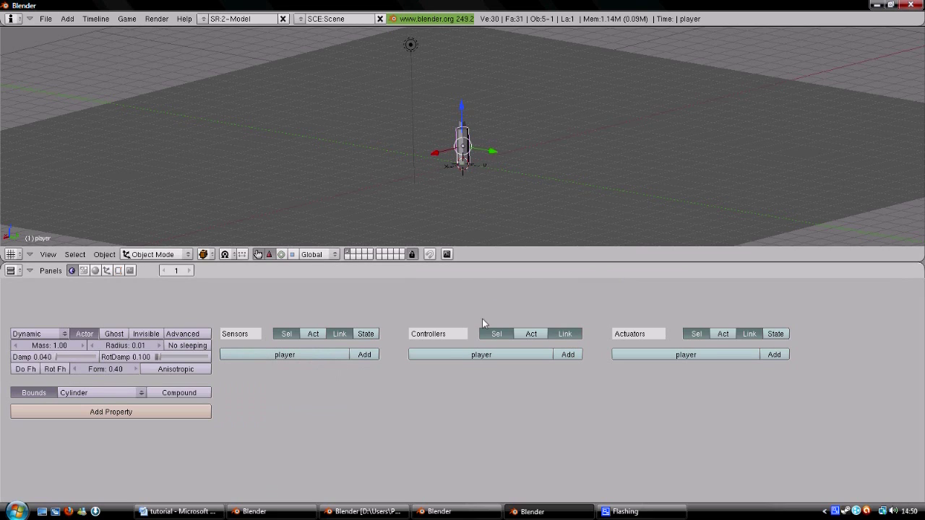
right_click(482, 170)
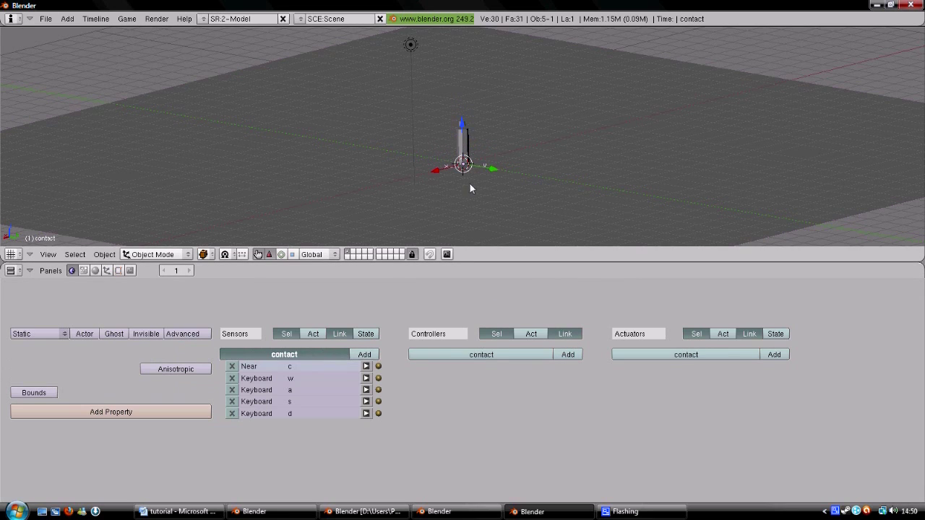
left_click(365, 355)
left_click(279, 425)
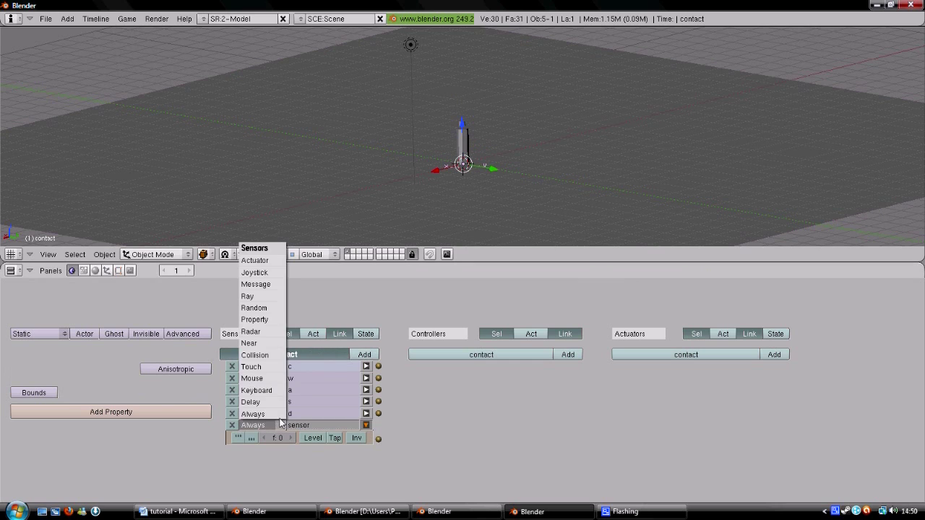
left_click(280, 394)
left_click(307, 426)
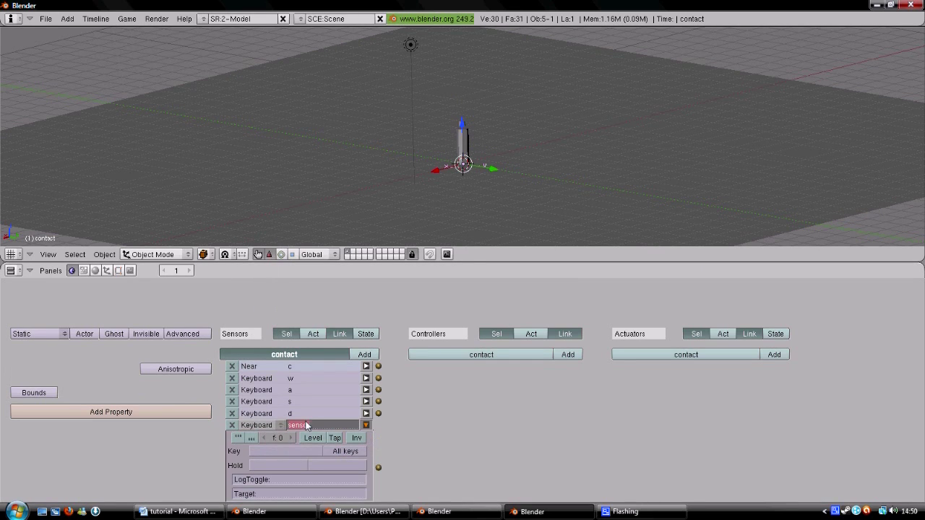
key("BackSpace")
left_click(304, 453)
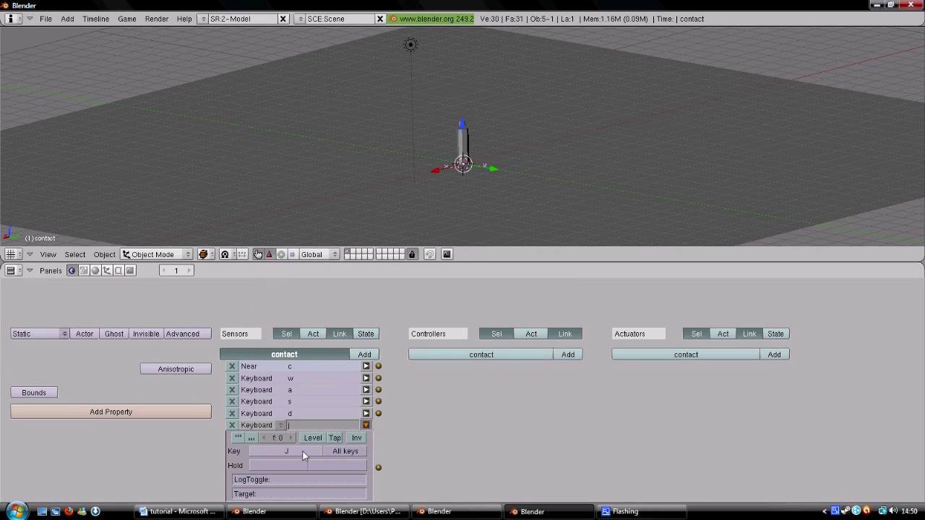
key("space")
left_click(239, 438)
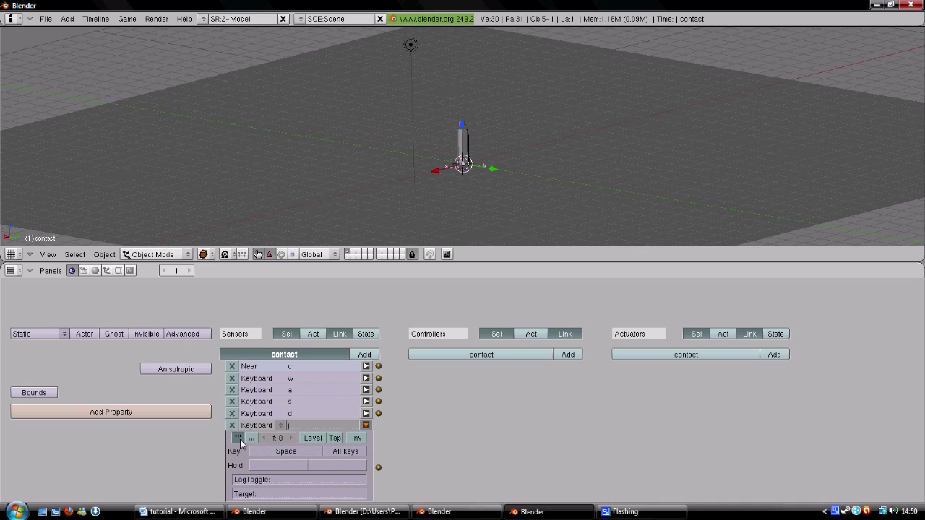
left_click(335, 438)
left_click(366, 425)
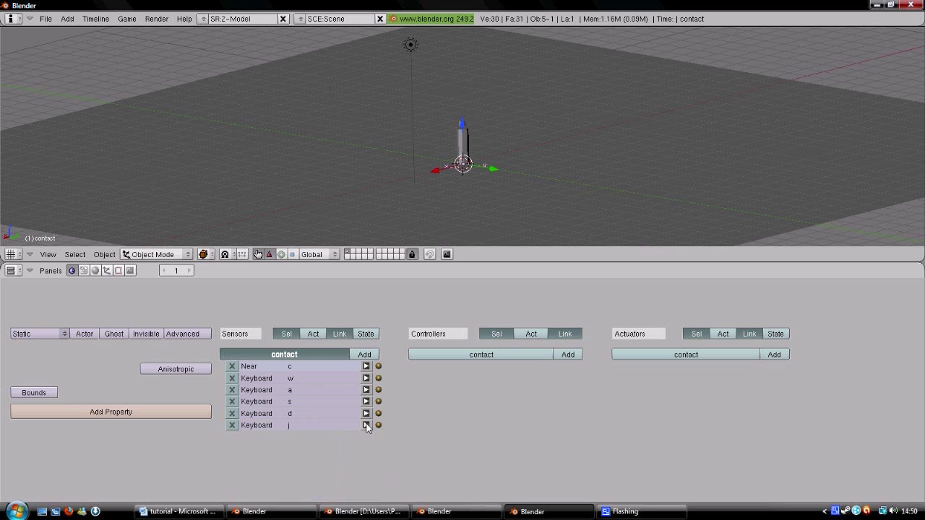
Step: Add an AND controller cont on the player and drag the contact sensors' outputs into it
right_click(468, 155, "shift")
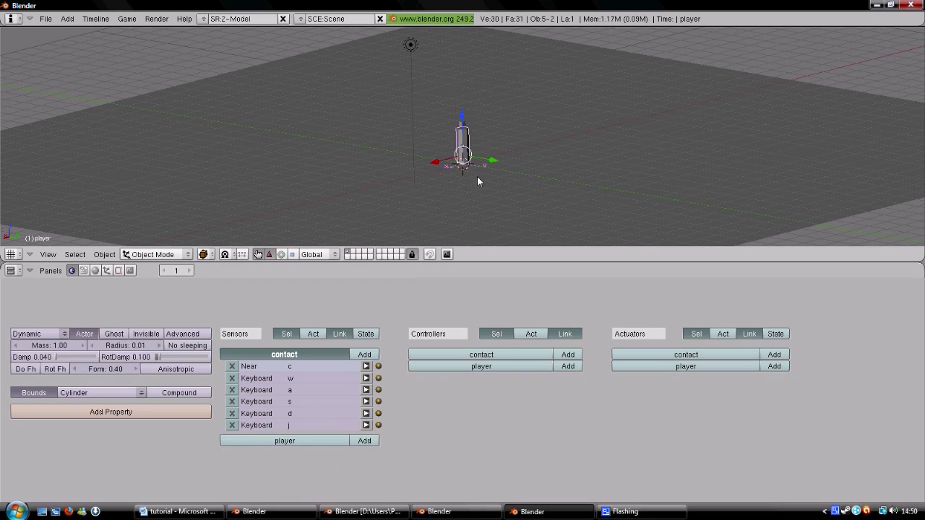
left_click(568, 367)
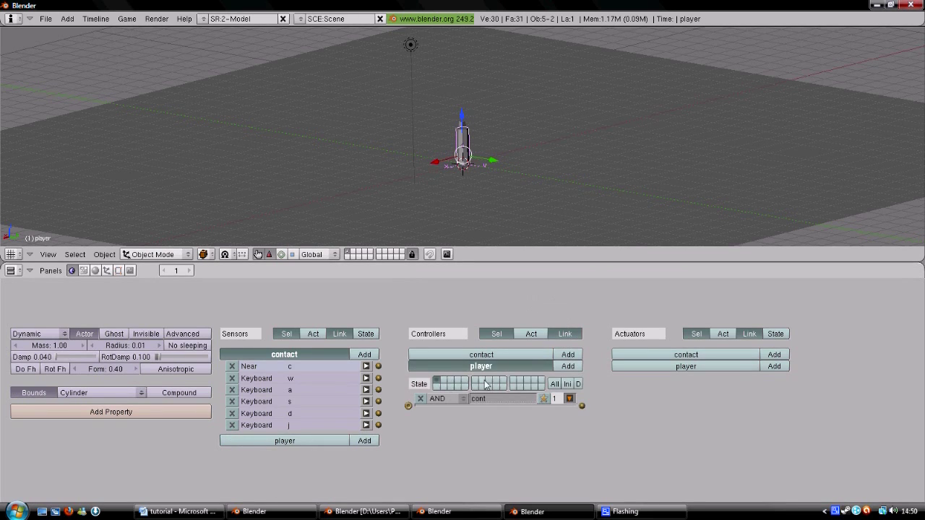
left_click_drag(395, 382, 408, 406)
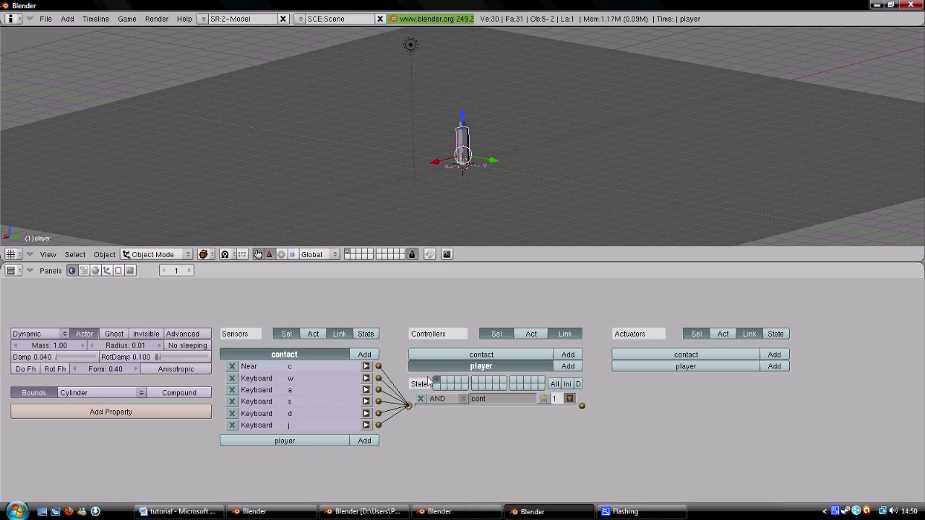
left_click(456, 399)
key("Home")
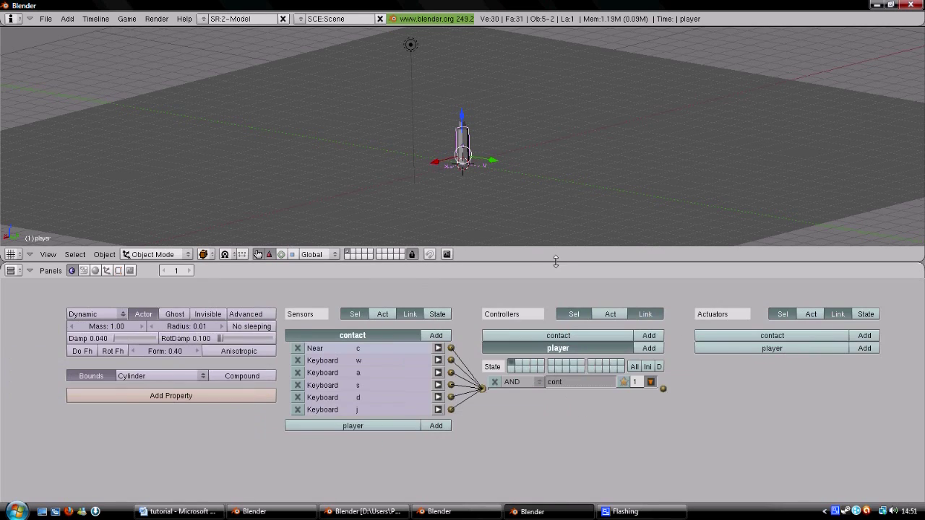
right_click(556, 262)
Step: Split the 3D view and make the right half a Text Editor with a new text named walk
left_click(549, 250)
left_click(517, 234)
left_click(527, 254)
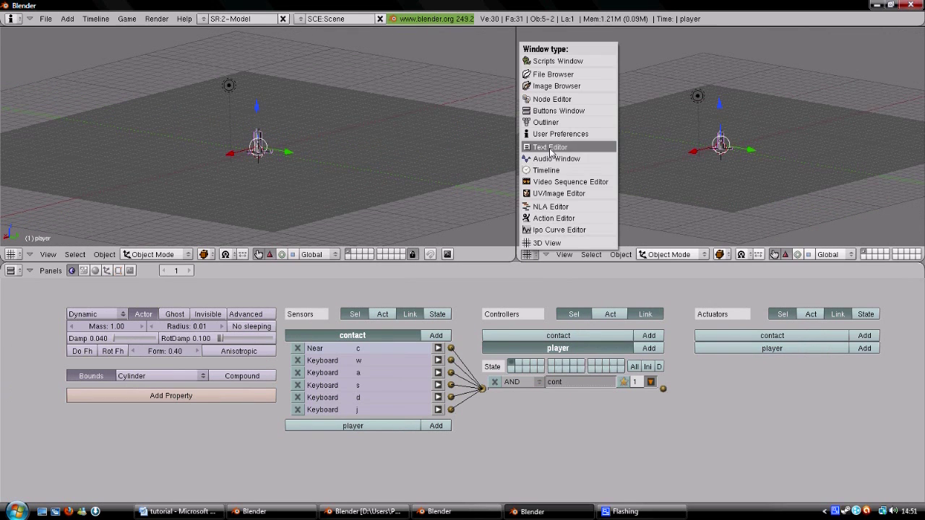
left_click(550, 148)
left_click(708, 254)
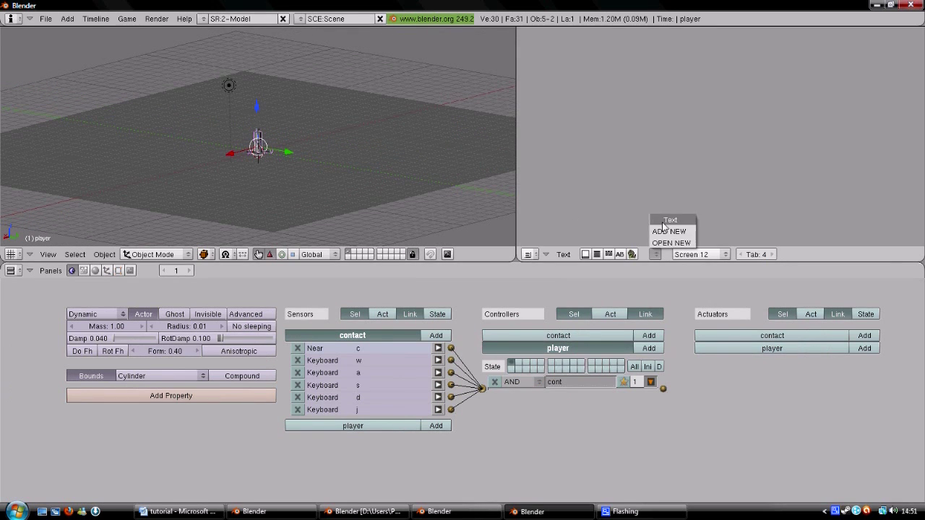
left_click(662, 226)
left_click(734, 255)
type("wal")
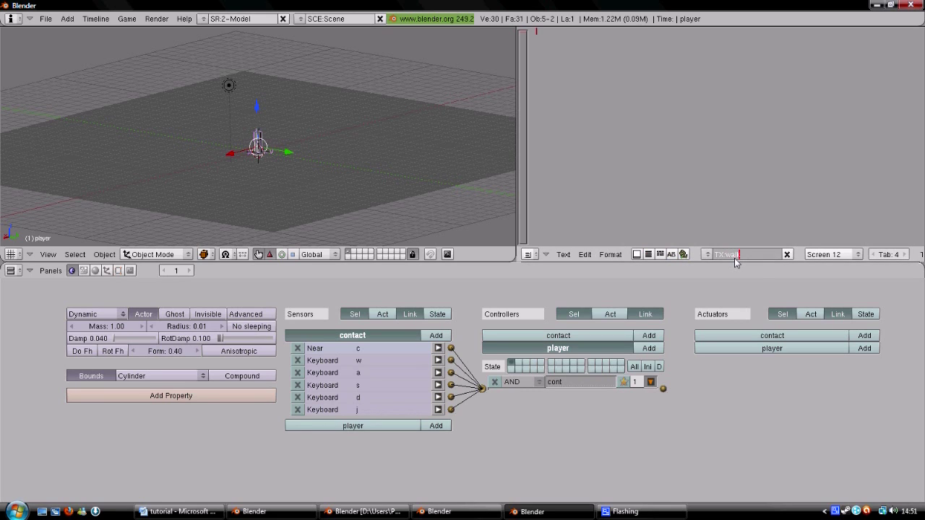
type("k")
key("Return")
Step: Make the player's controller a Python controller running walk, and show line numbers
left_click(512, 381)
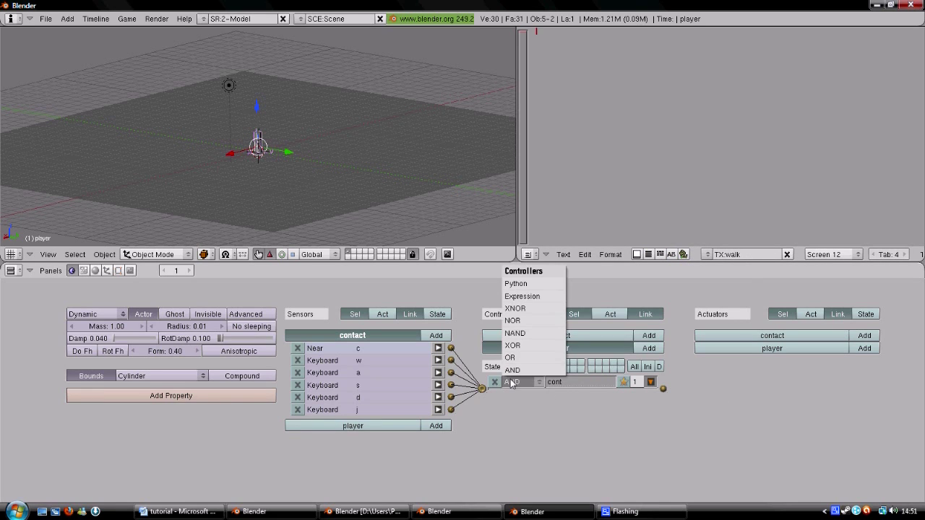
left_click(516, 284)
left_click(547, 397)
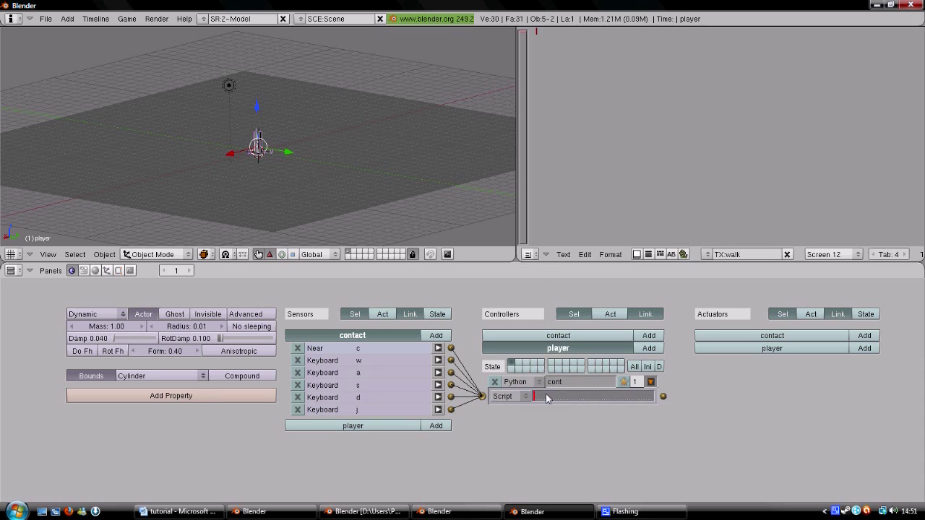
type("walk")
key("Return")
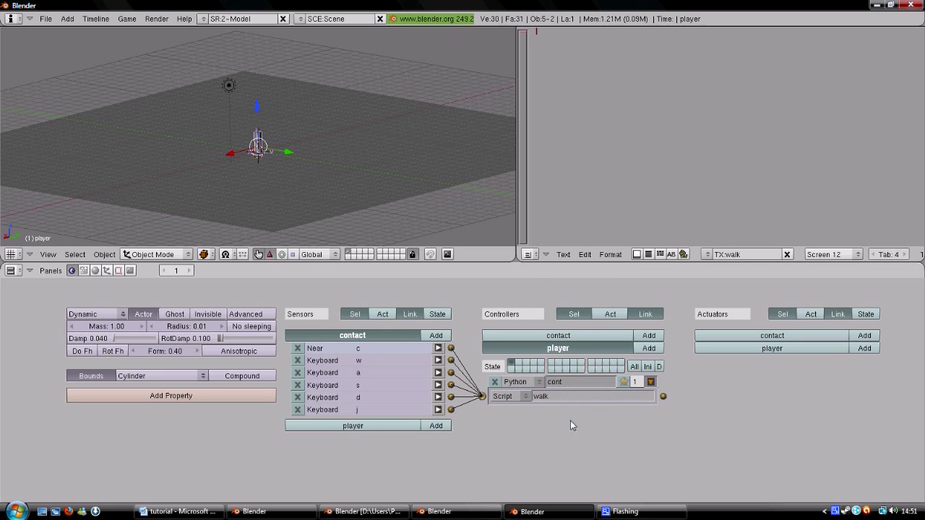
left_click(660, 254)
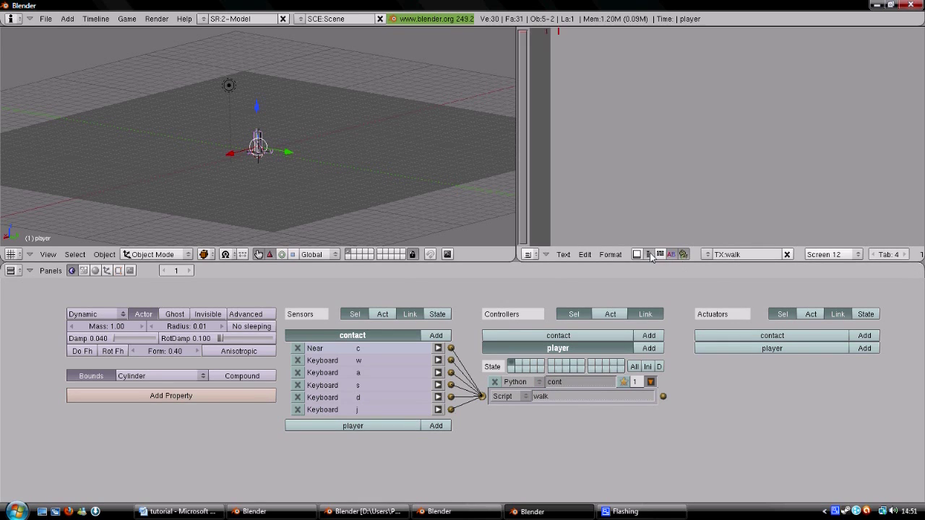
Step: Copy the 39-line walk script from the other Blender file and paste it into the walk text
left_click(355, 512)
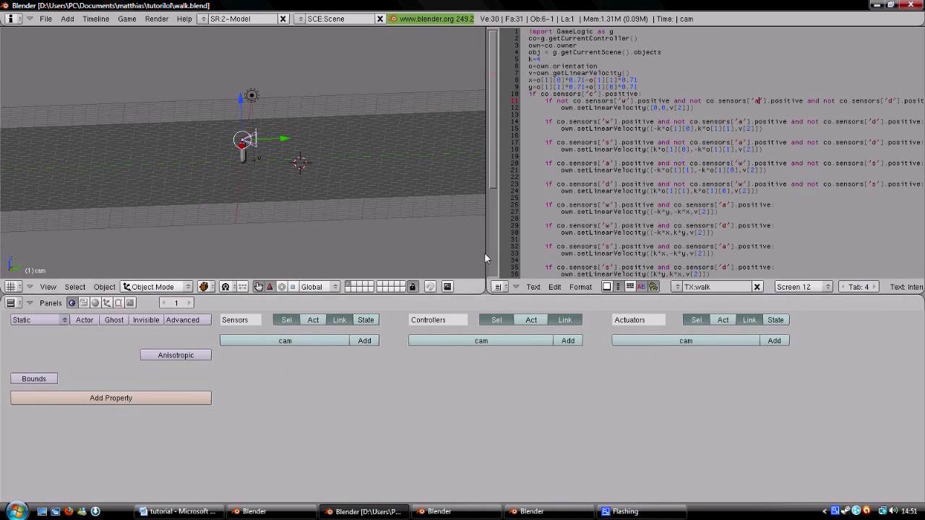
left_click_drag(529, 31, 769, 306)
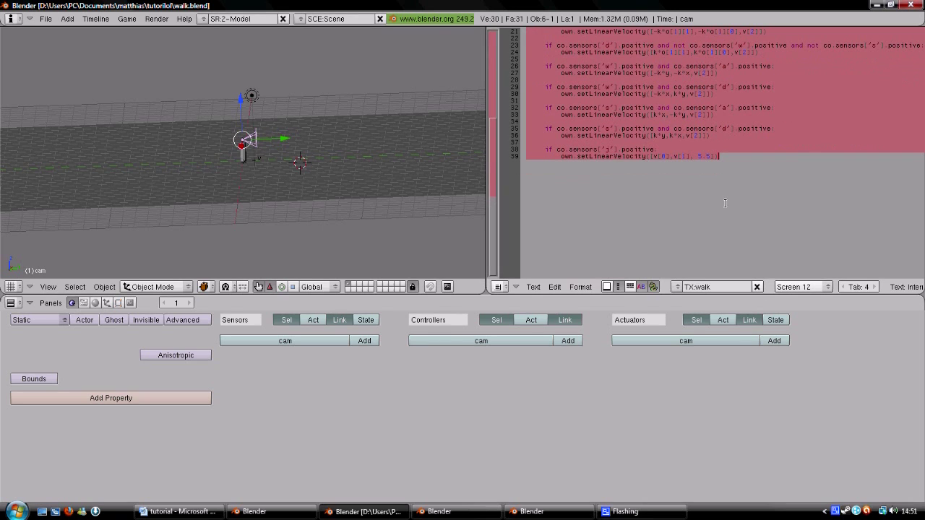
right_click(663, 114)
left_click(650, 127)
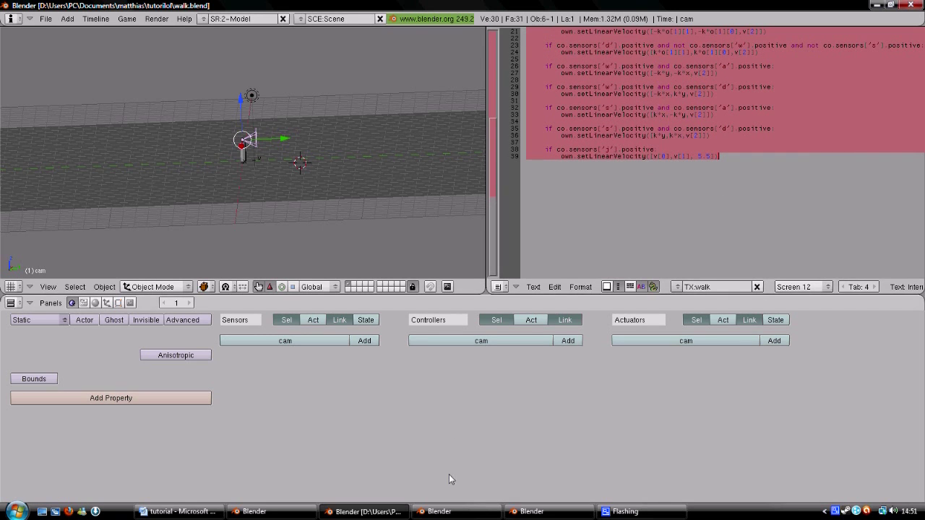
left_click(532, 512)
right_click(571, 158)
left_click(573, 161)
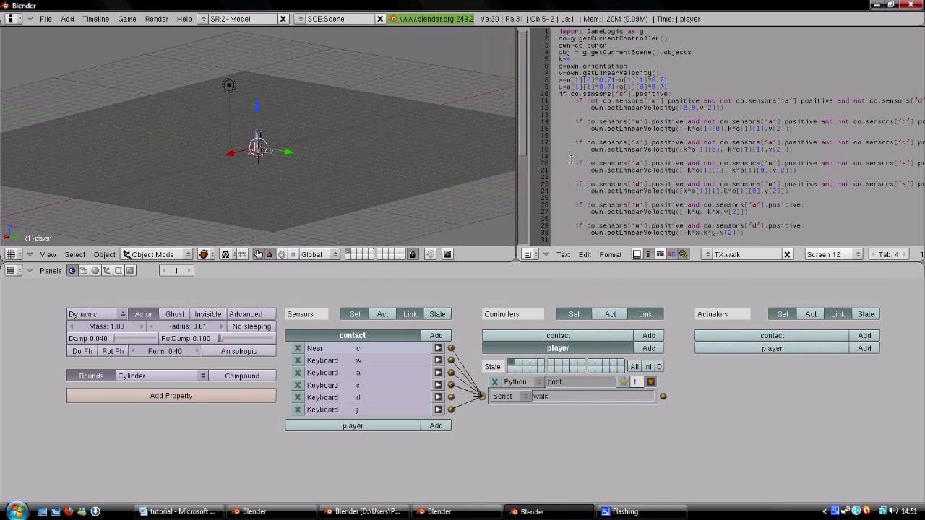
scroll(629, 172, "down", 5)
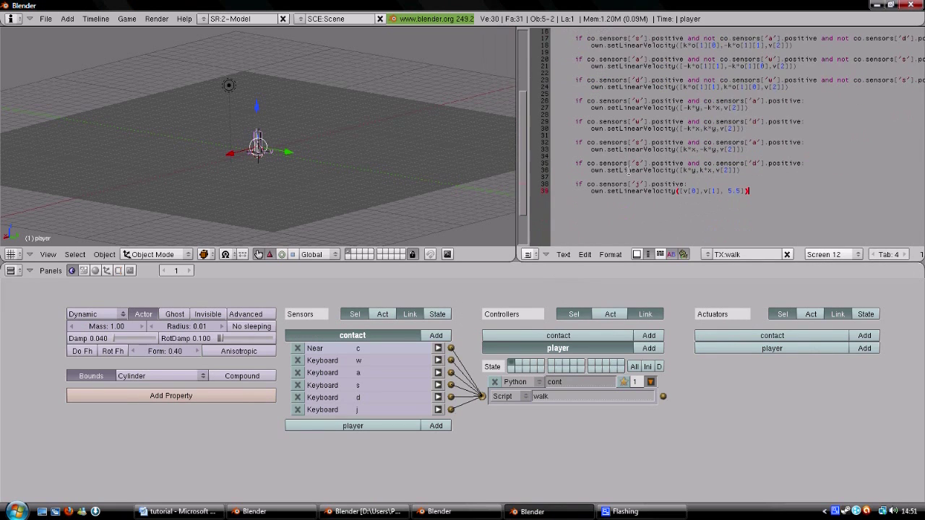
scroll(628, 171, "up", 5)
Step: Add a camera at the head, raise it along Z and rotate it 90° about X
right_click(259, 134)
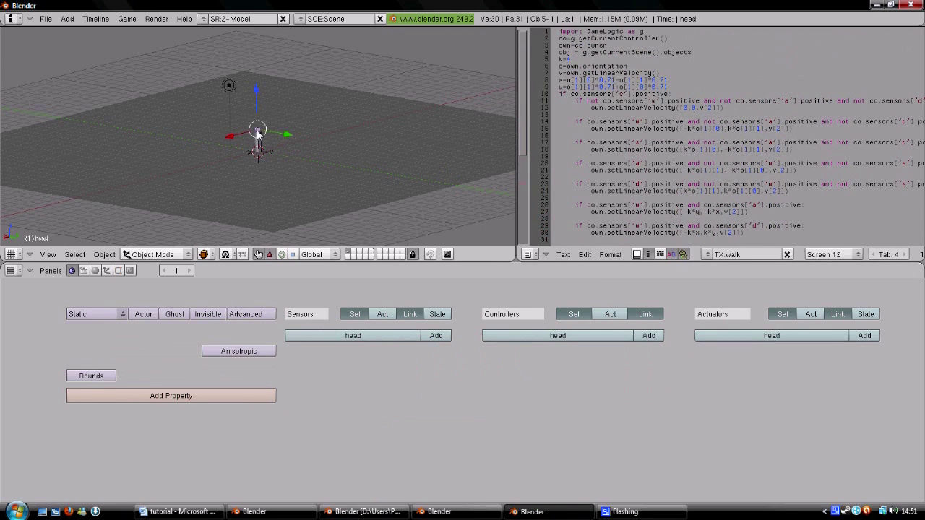
key("space")
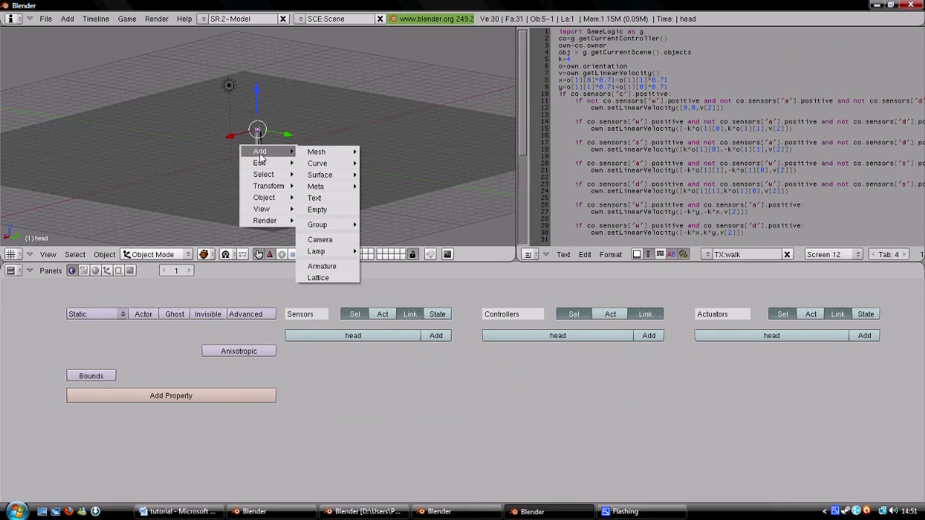
left_click(326, 242)
key("KP_1")
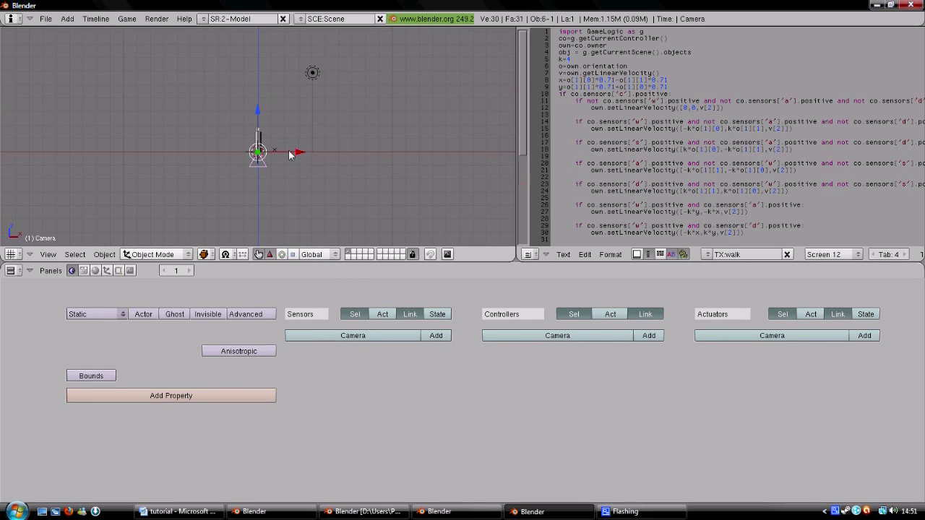
scroll(247, 130, "up", 2)
key("g")
key("z")
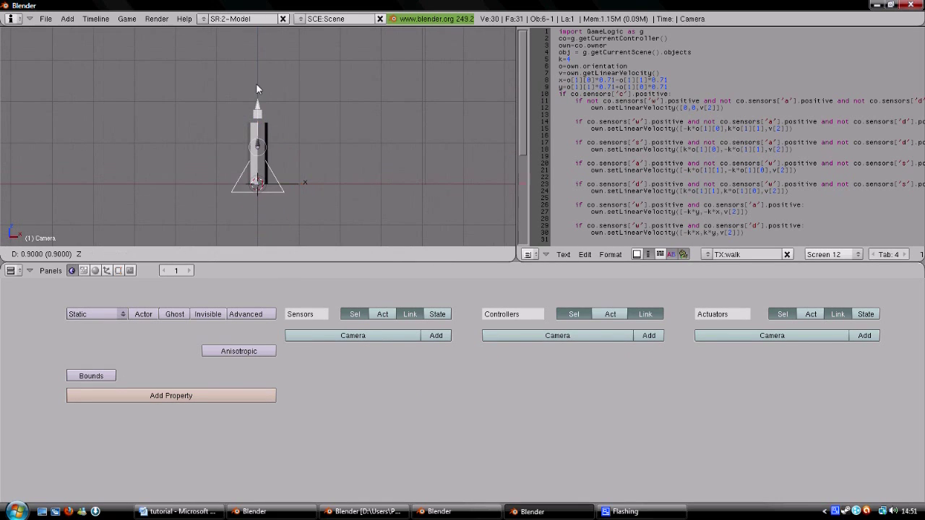
left_click(257, 74)
middle_click_drag(257, 74, 351, 118)
type("r")
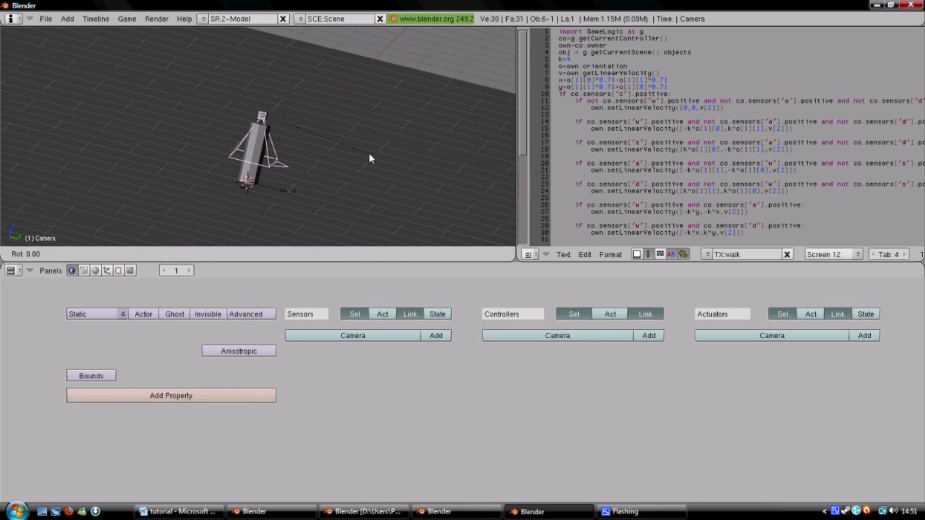
type("x35")
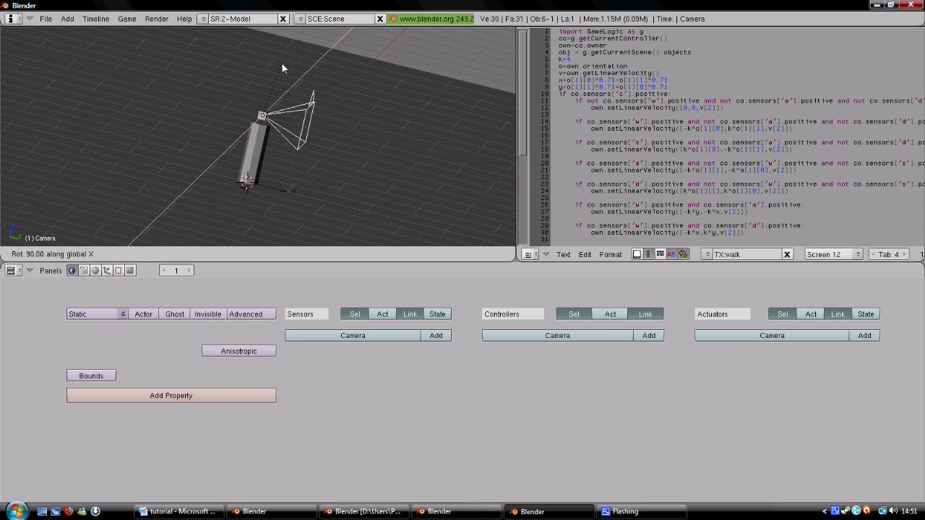
key("Return")
Step: Parent the camera to the head cube and show the camera's object properties
right_click(258, 123, "shift")
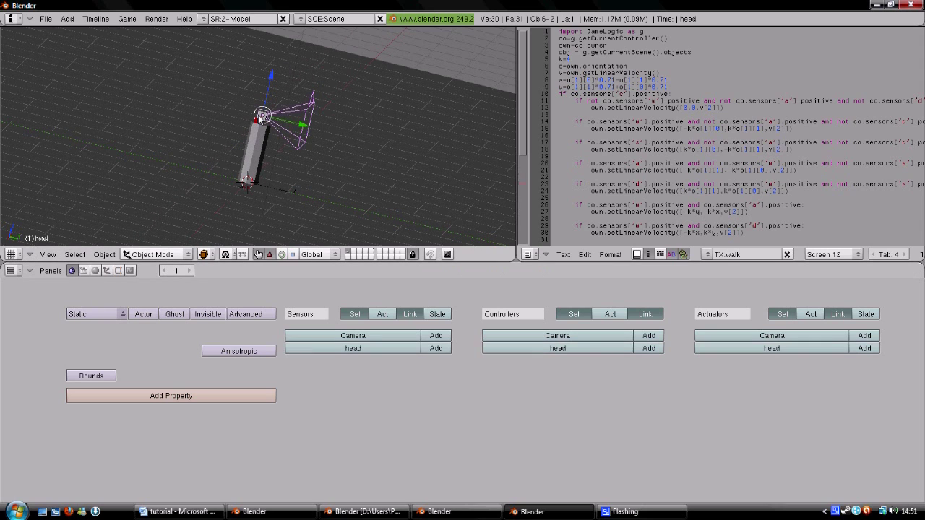
key("ctrl+p")
left_click(259, 116)
right_click(290, 112)
right_click(296, 110)
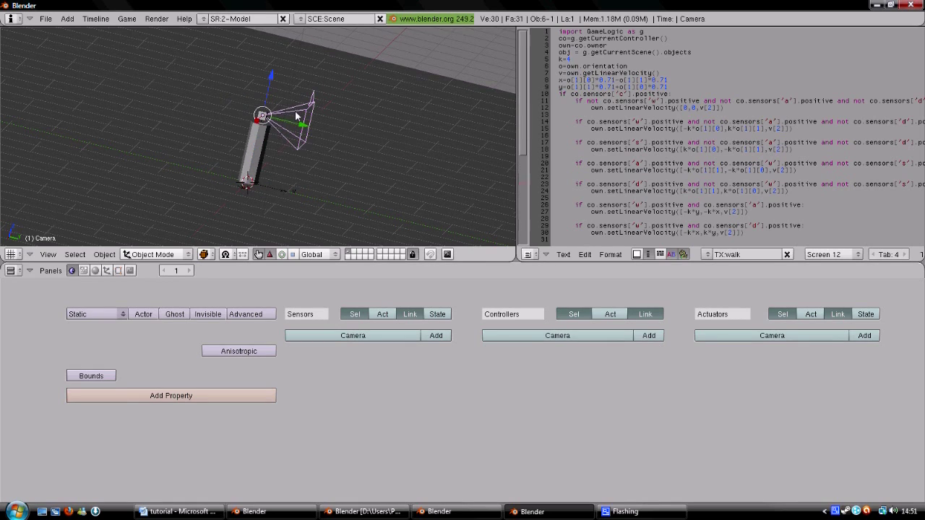
left_click(107, 272)
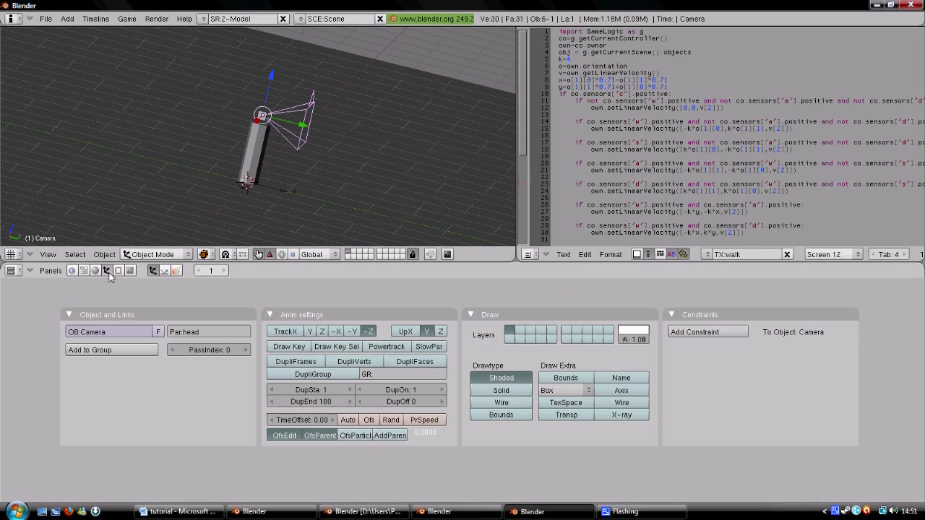
Step: Rename the camera to cam and orbit to a nearly level view of the scene
type("w")
type("am")
key("Return")
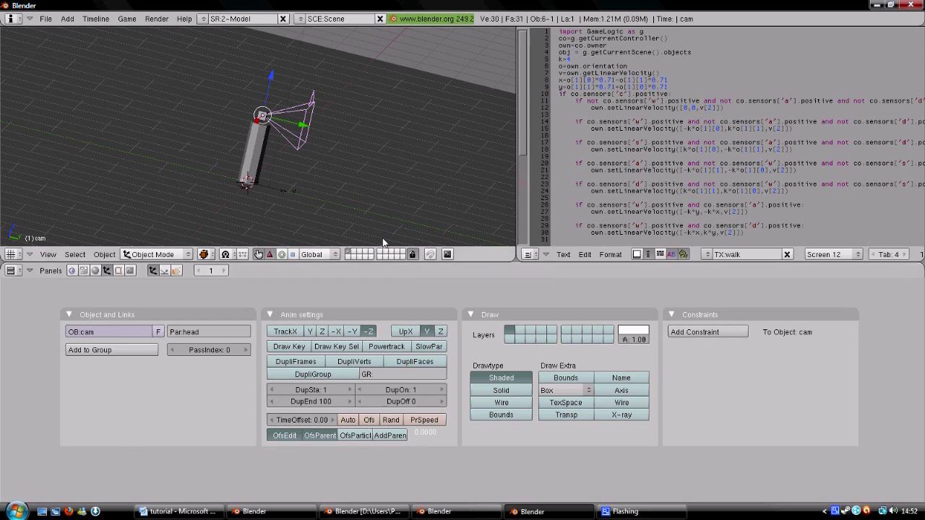
scroll(706, 183, "down", 3)
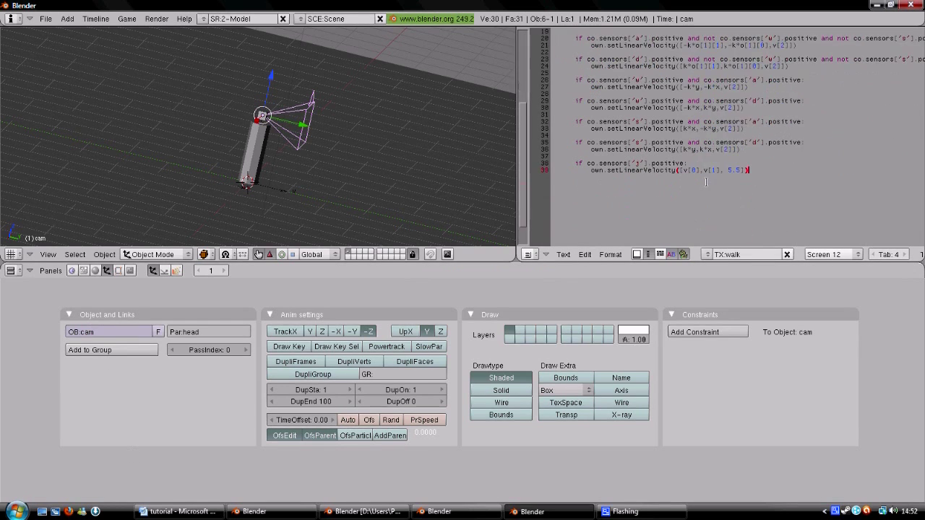
scroll(705, 183, "up", 3)
middle_click_drag(378, 190, 333, 181)
Step: Run the game with P, walk the player using D, A and S, then exit with Esc
key("p")
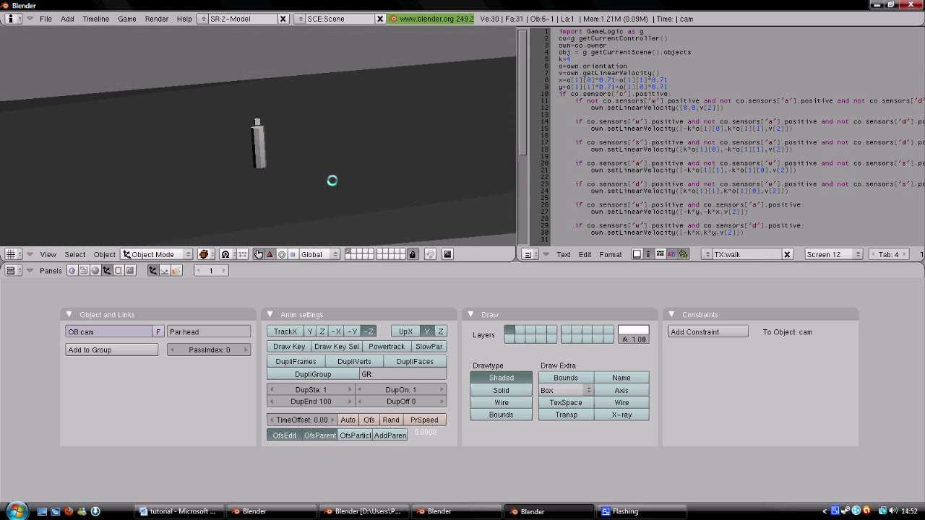
key("d")
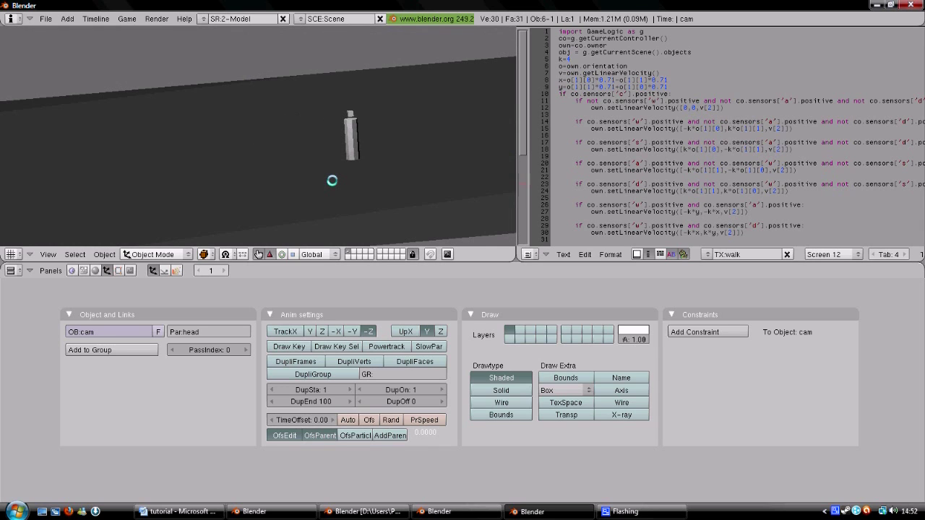
key("a")
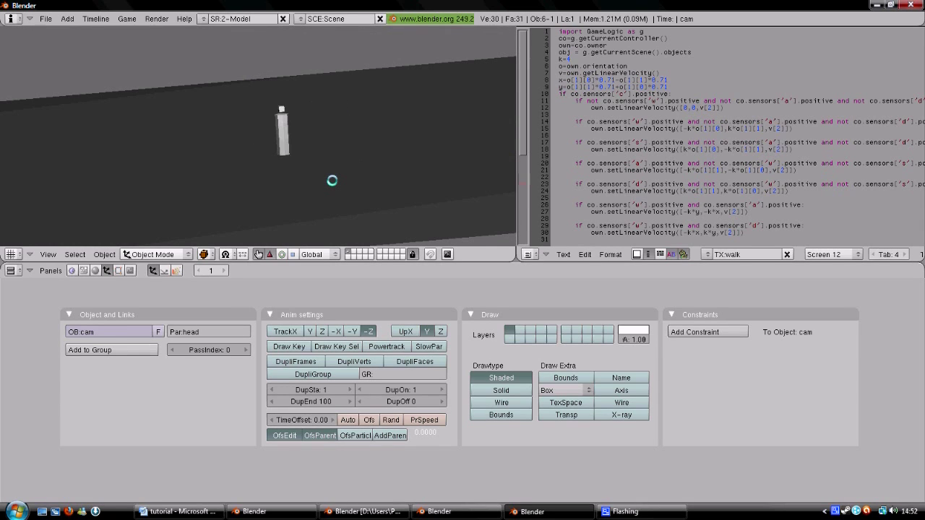
key("a")
key("s")
key("a")
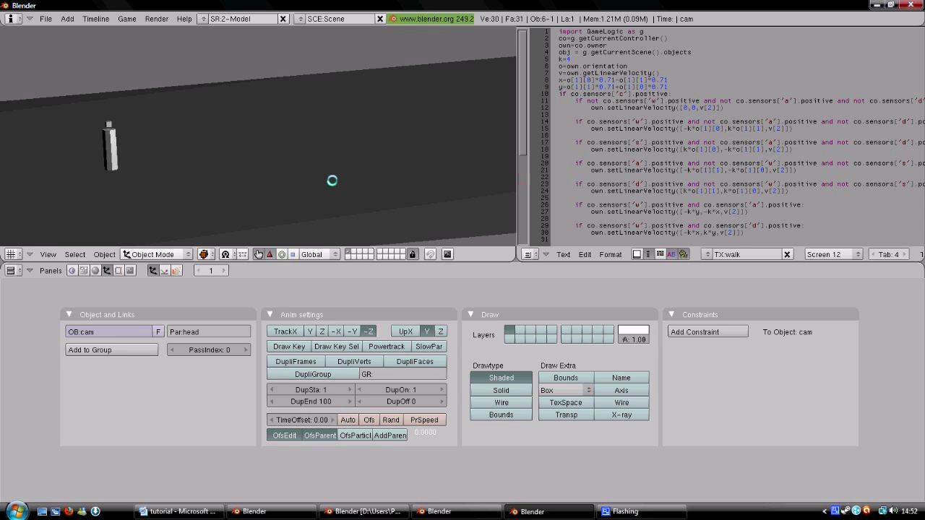
key("s")
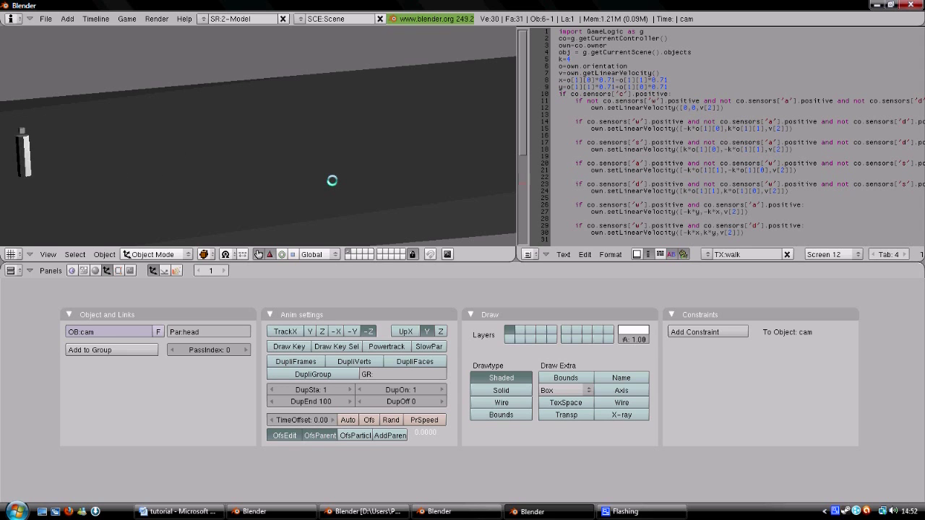
key("d")
key("s")
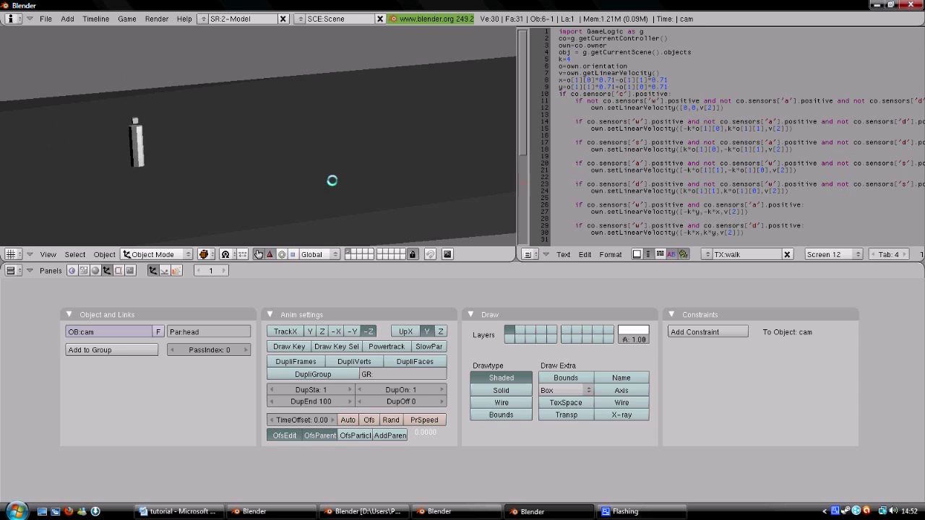
key("d")
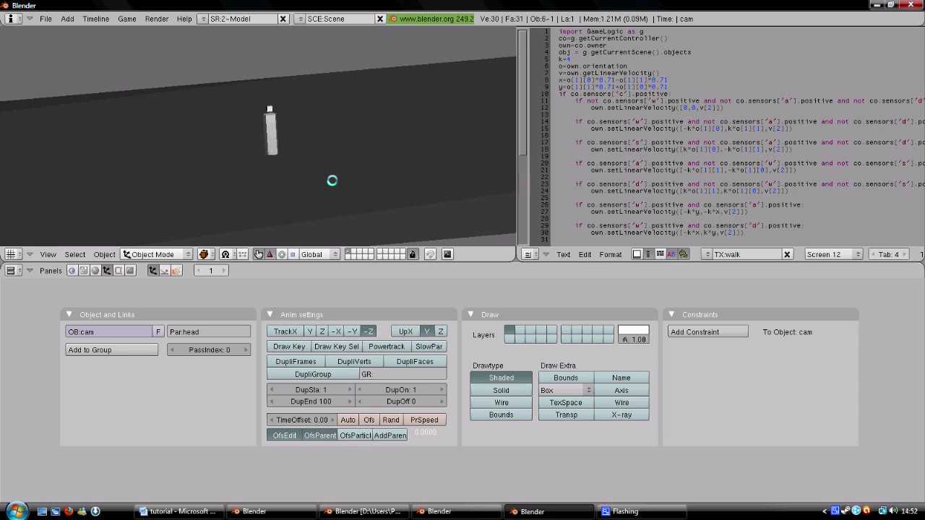
key("Escape")
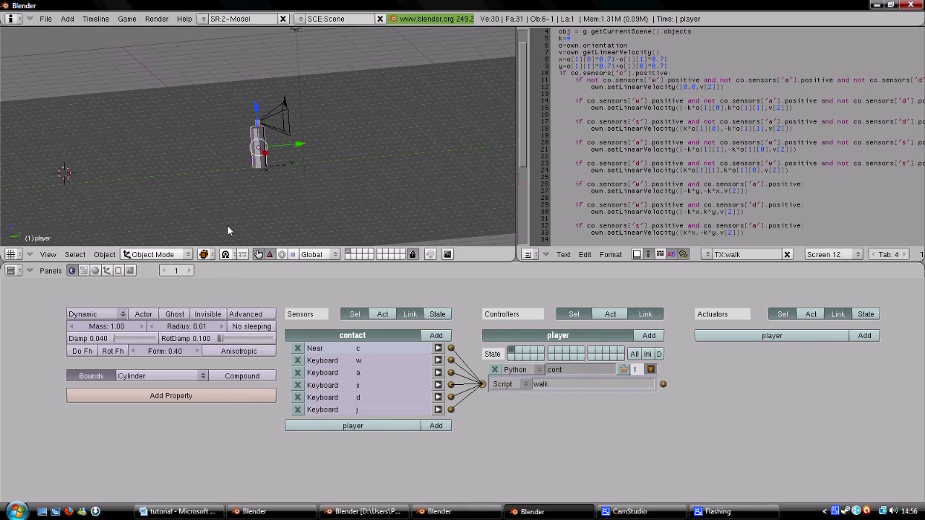
Step: Parent the contact empty to the player cylinder, then expand contact's Near sensor settings
left_click(105, 317)
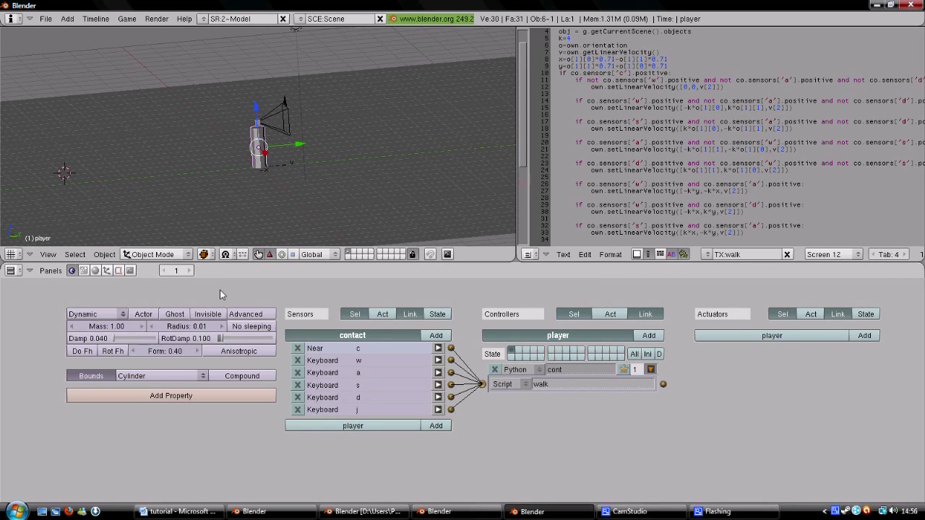
right_click(268, 174)
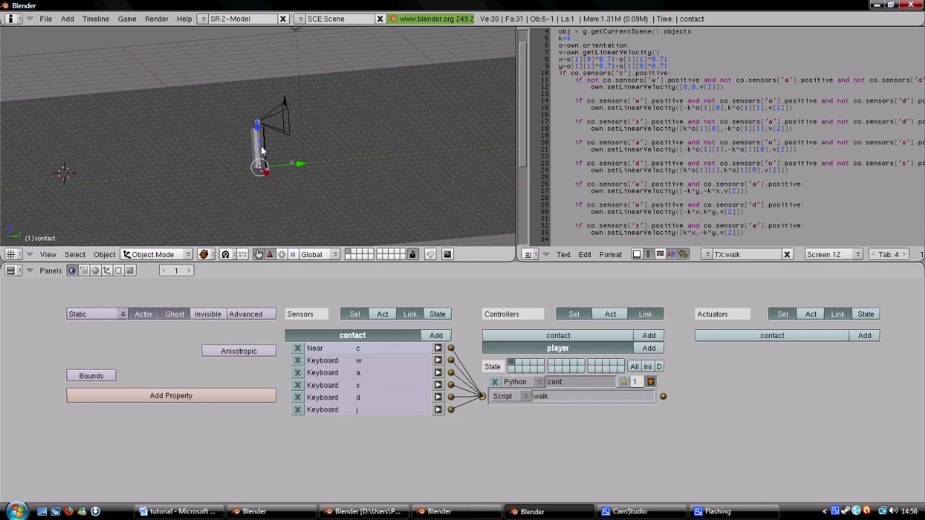
right_click(262, 149)
key("ctrl+p")
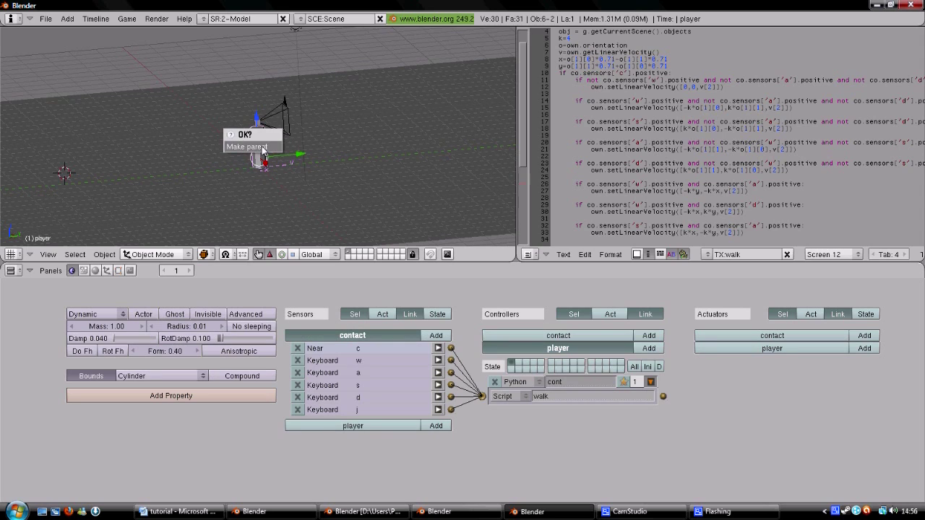
left_click(263, 148)
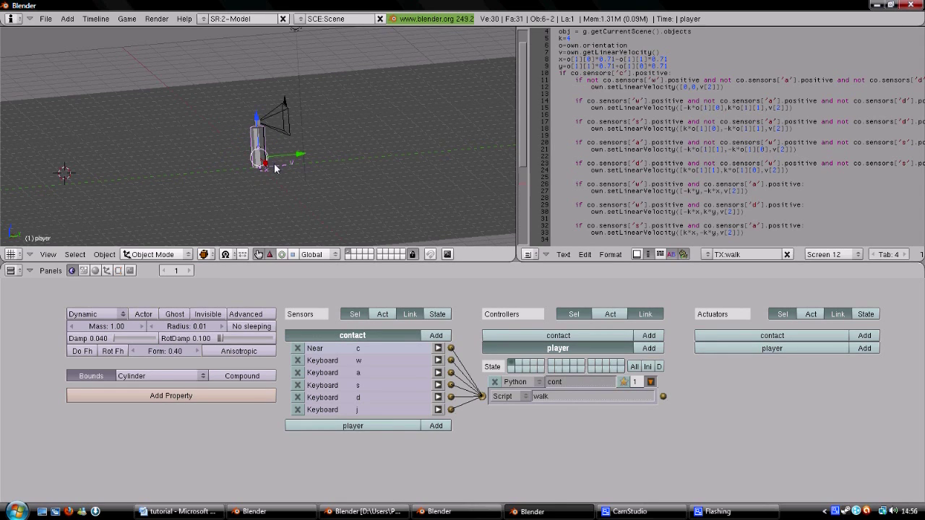
right_click(275, 167)
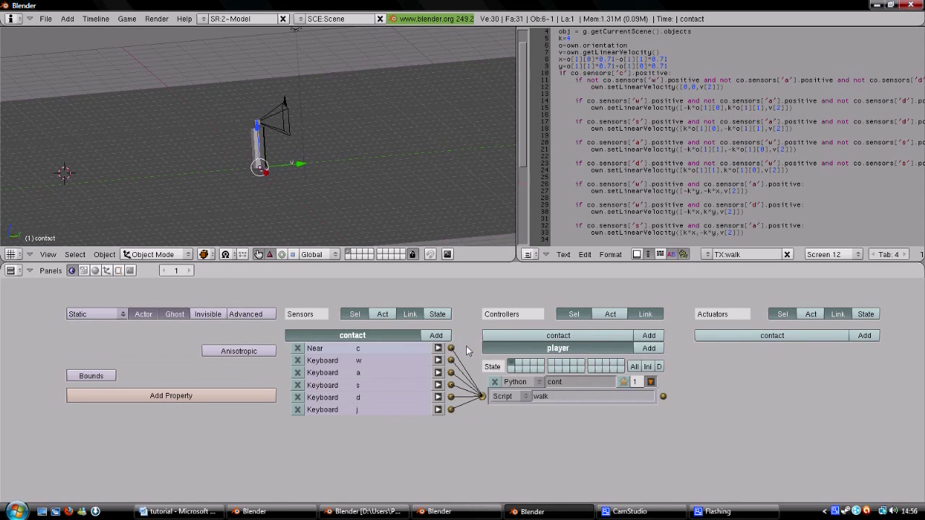
left_click(438, 349)
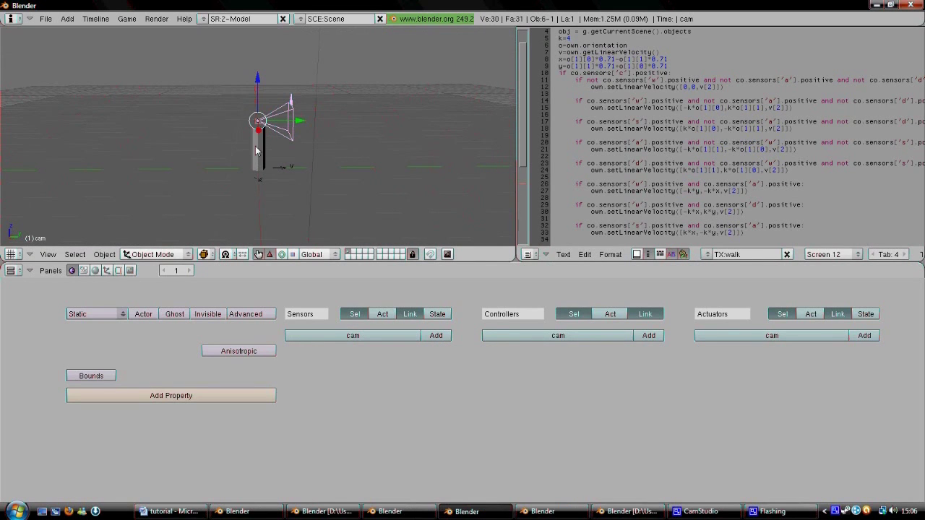
Step: Add a Mouse Movement sensor named mouse to the player and wire it to a new AND controller
right_click(259, 158)
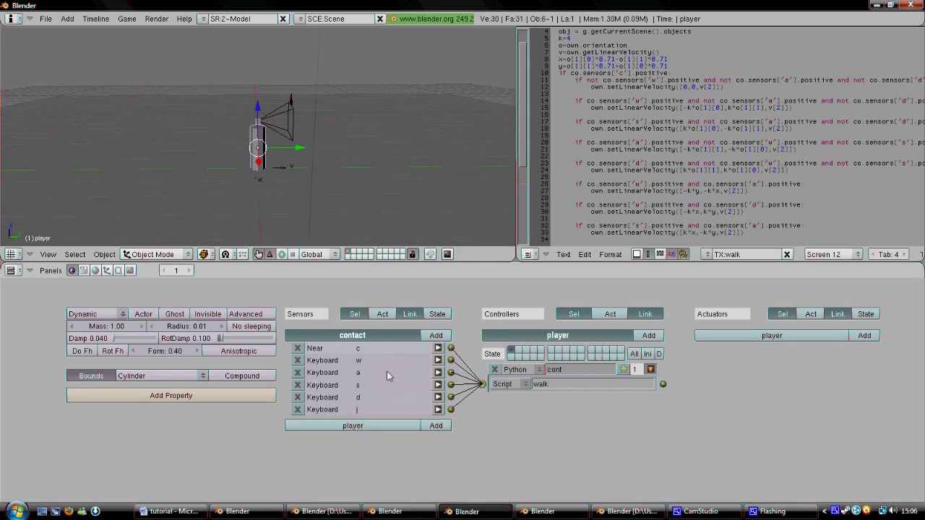
left_click(436, 427)
left_click(325, 438)
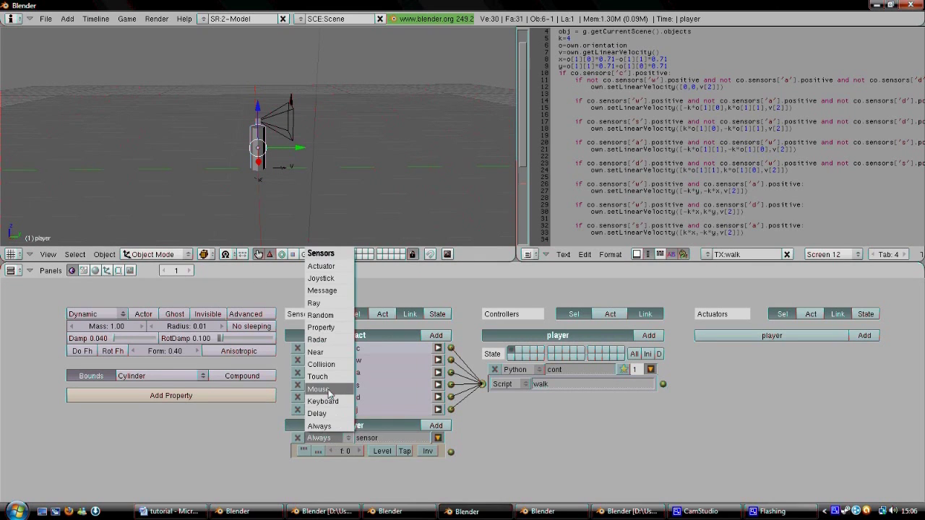
left_click(329, 395)
left_click(388, 438)
type("mouse")
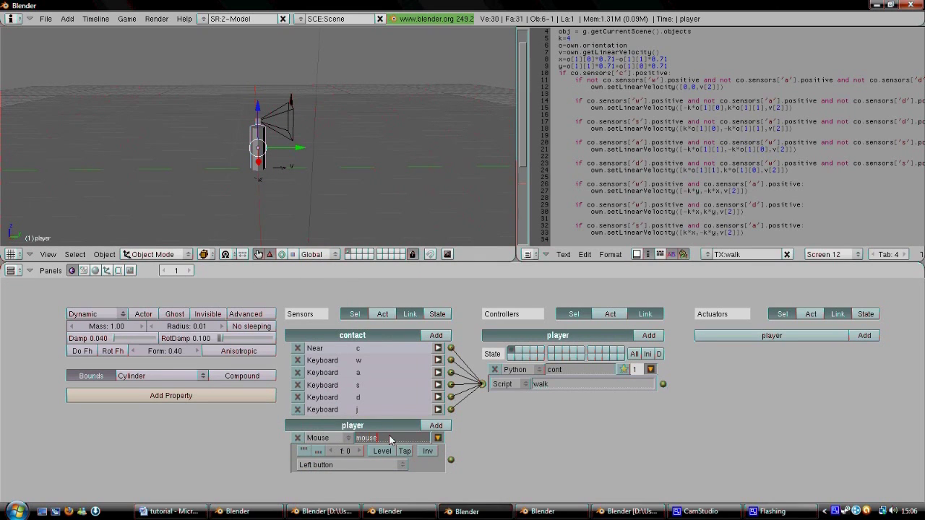
left_click(403, 465)
left_click(404, 465)
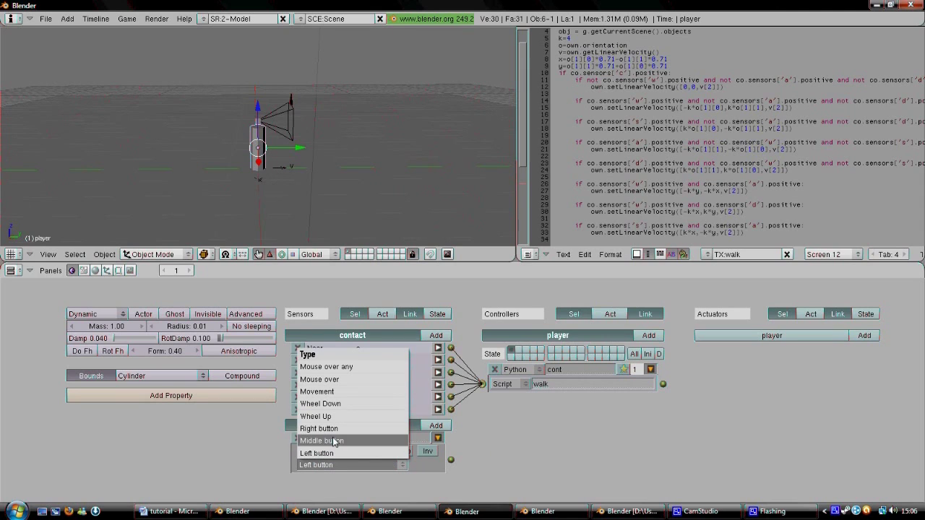
left_click(329, 392)
left_click(649, 335)
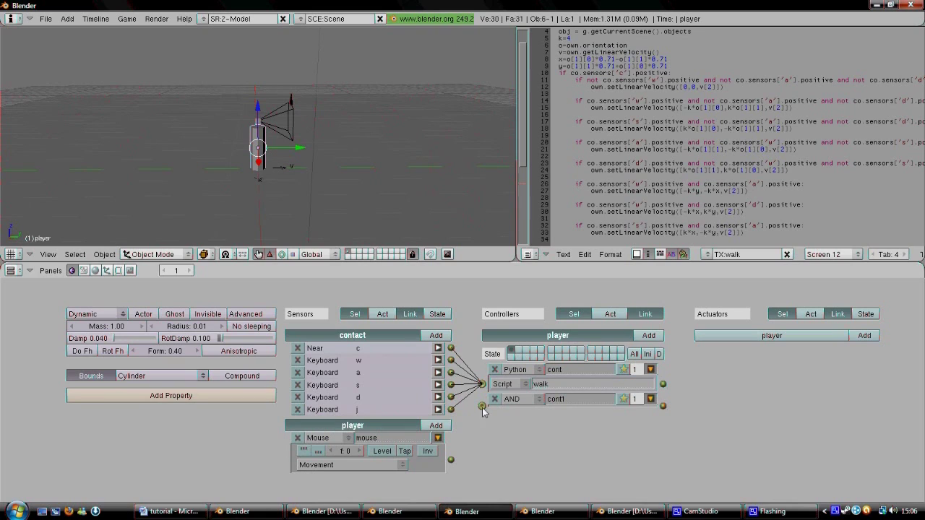
left_click_drag(483, 408, 451, 460)
Step: Create a new empty text block named look
left_click(706, 255)
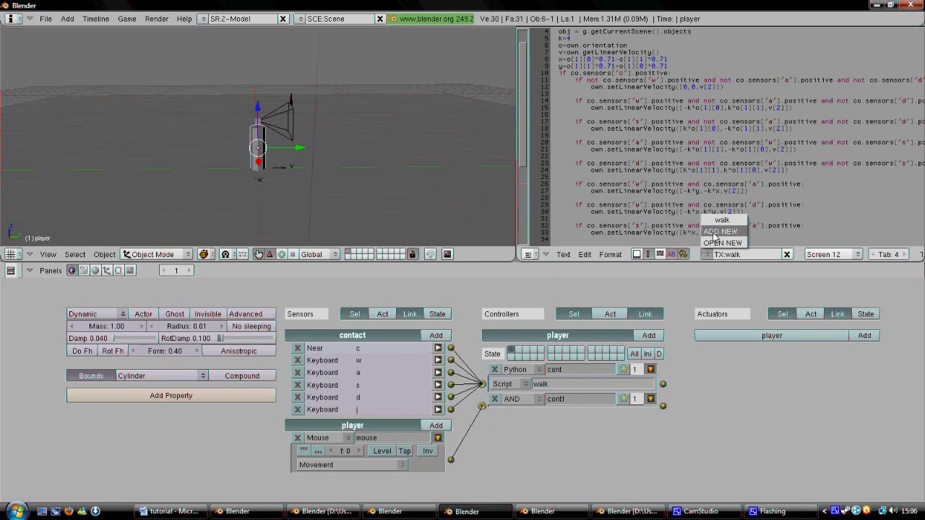
left_click(717, 232)
left_click(741, 255)
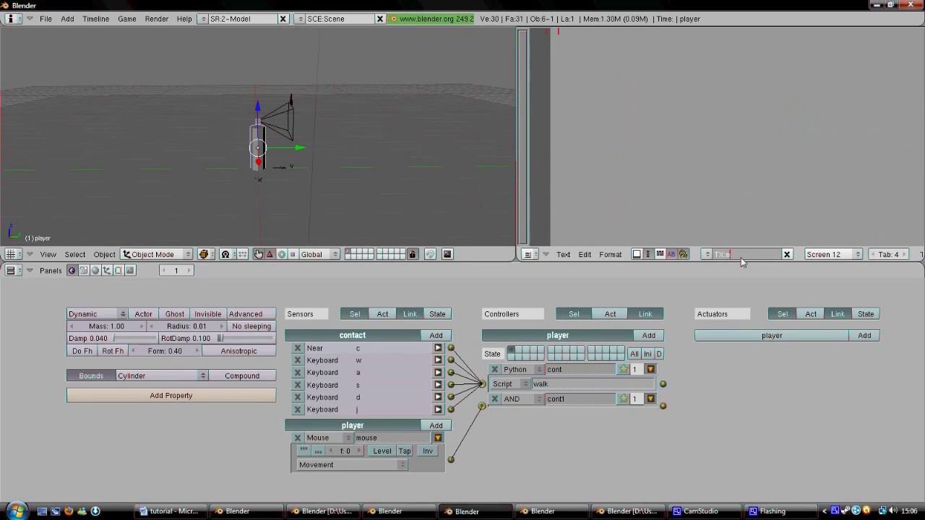
Step: Copy the mouse-look script from the other Blender window and paste it into the empty look text
left_click(646, 512)
left_click(326, 512)
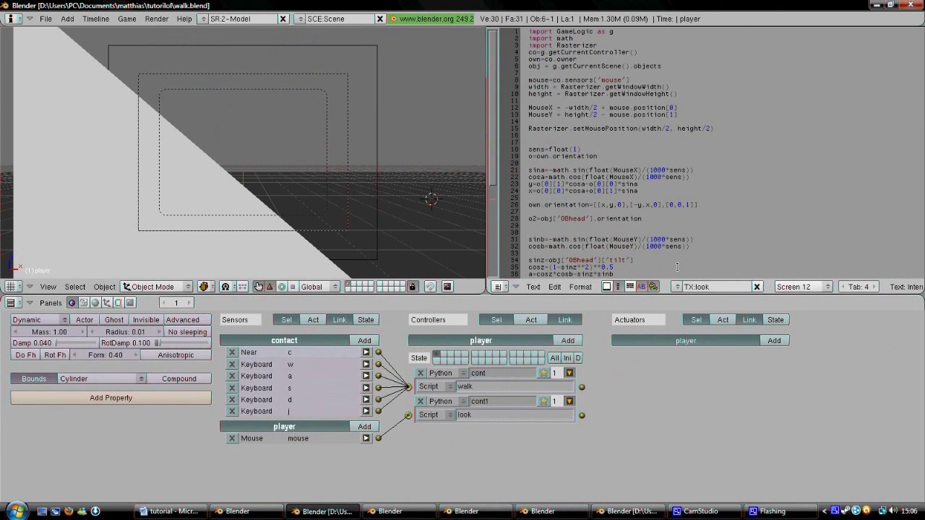
left_click_drag(678, 266, 478, 7)
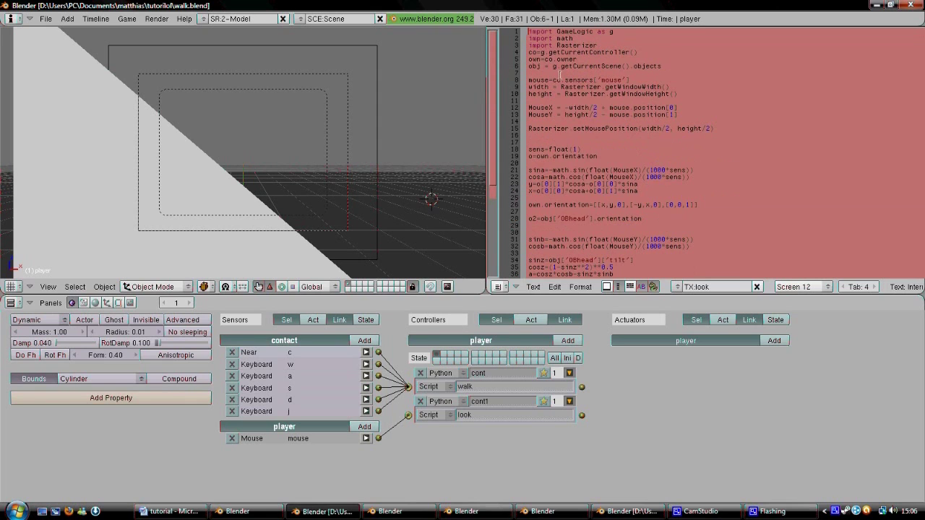
right_click(605, 116)
left_click(602, 118)
left_click(486, 518)
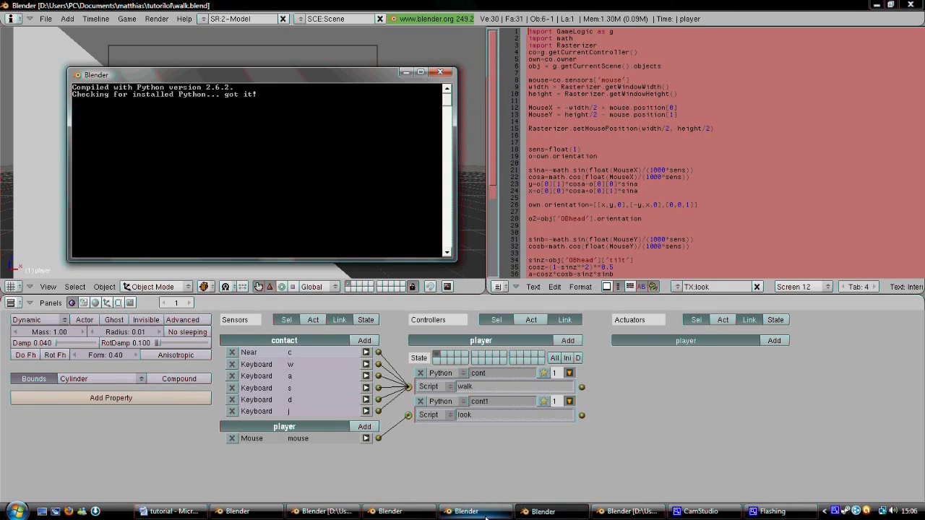
right_click(615, 125)
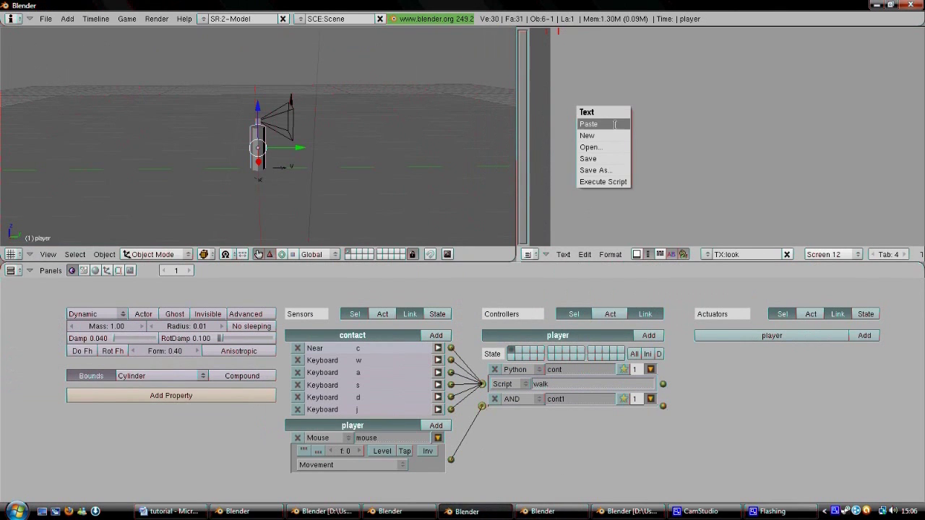
left_click(615, 125)
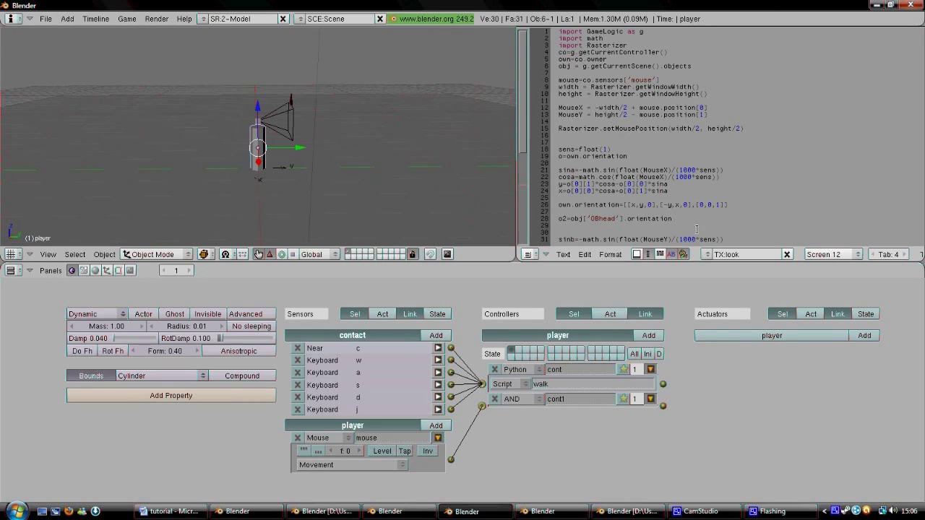
Step: Make controller cont1 a Python controller running the look script, then collapse both controllers
left_click(519, 391)
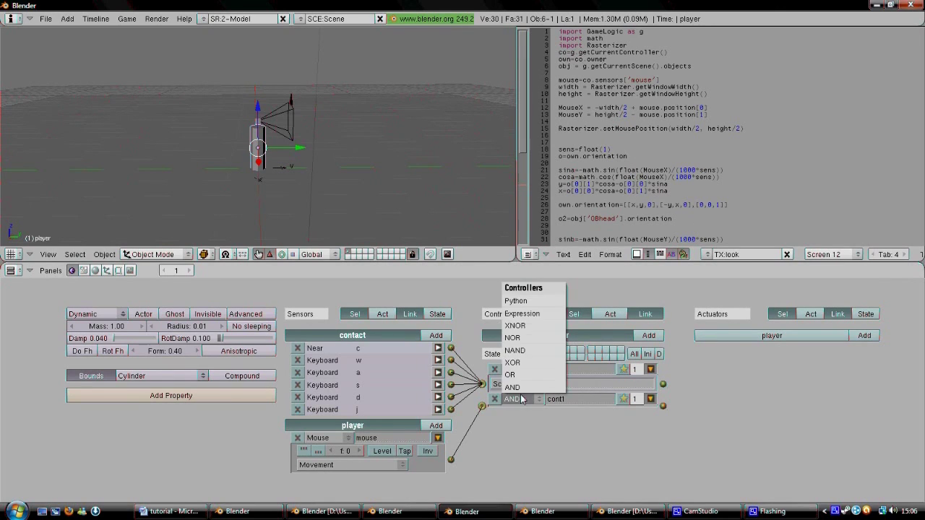
left_click(575, 411)
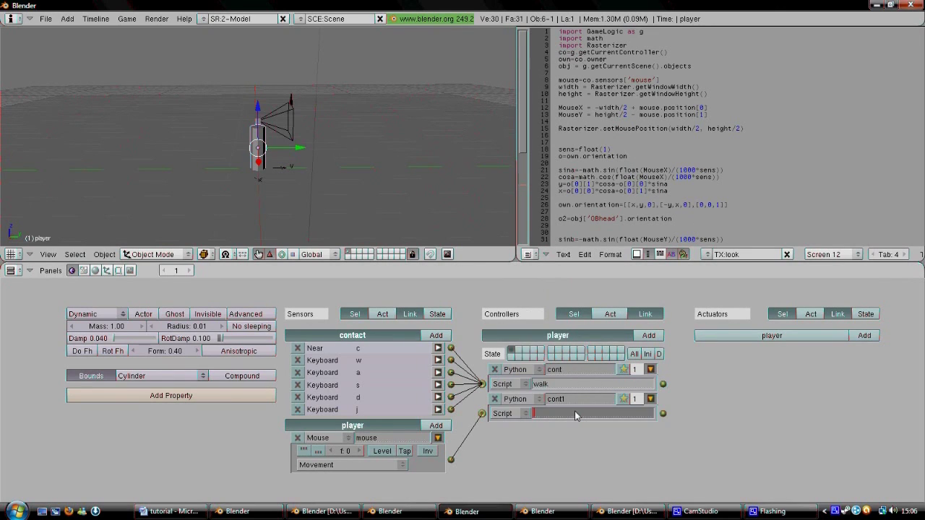
type("look")
key("Return")
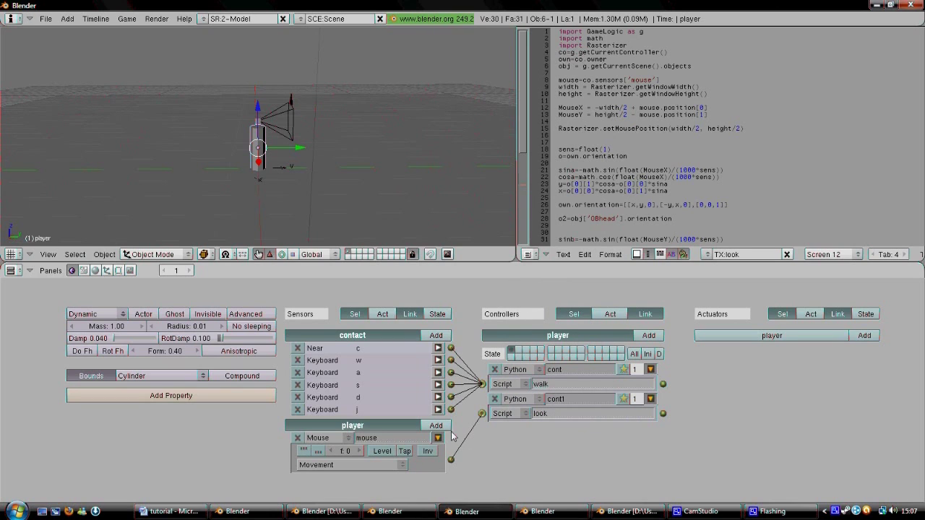
left_click(651, 399)
left_click(651, 369)
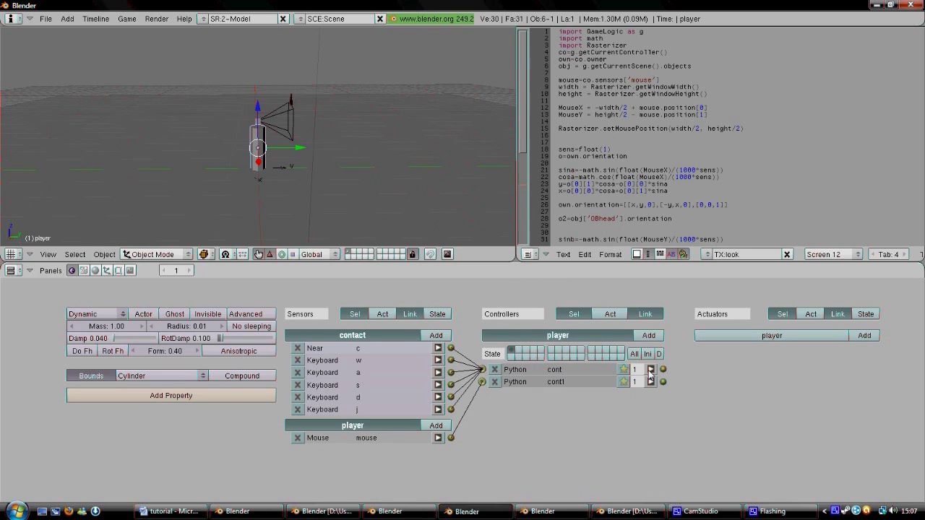
Step: View through the camera and play-test the game, then stop it
key("KP_0")
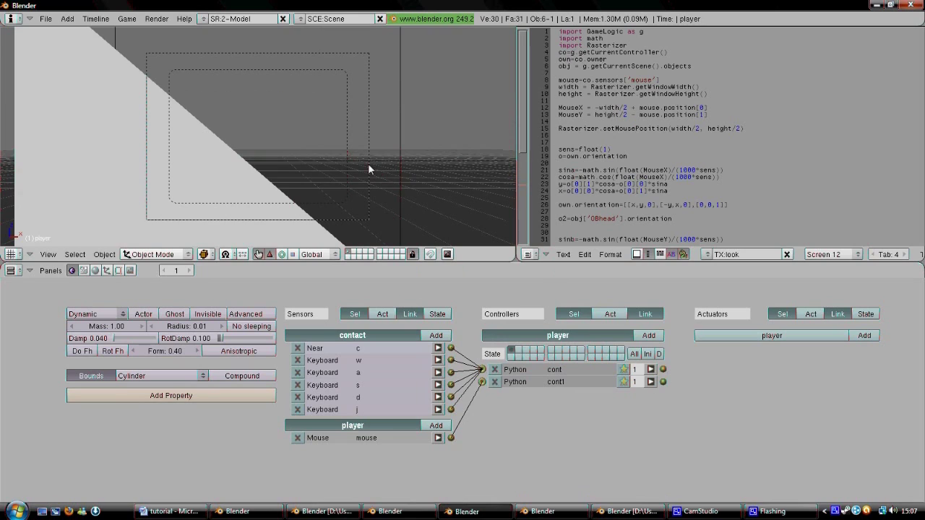
key("p")
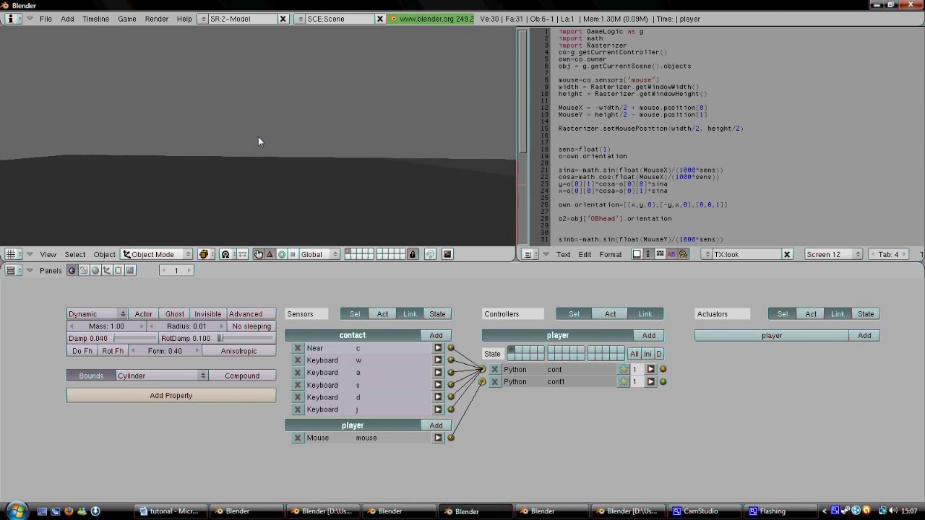
key("Escape")
Step: Give the head cube a float property named tilt, then run the game again
key("F7")
left_click(72, 272)
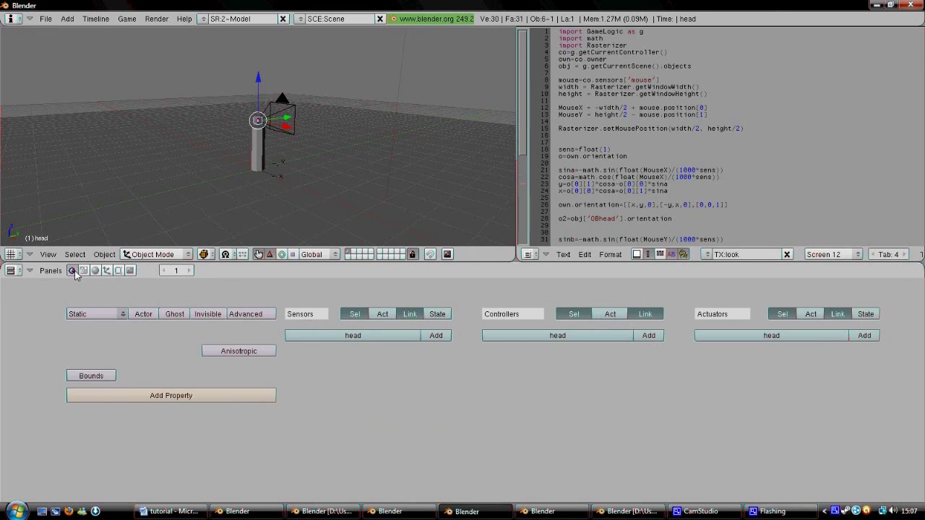
left_click(159, 397)
left_click(165, 411)
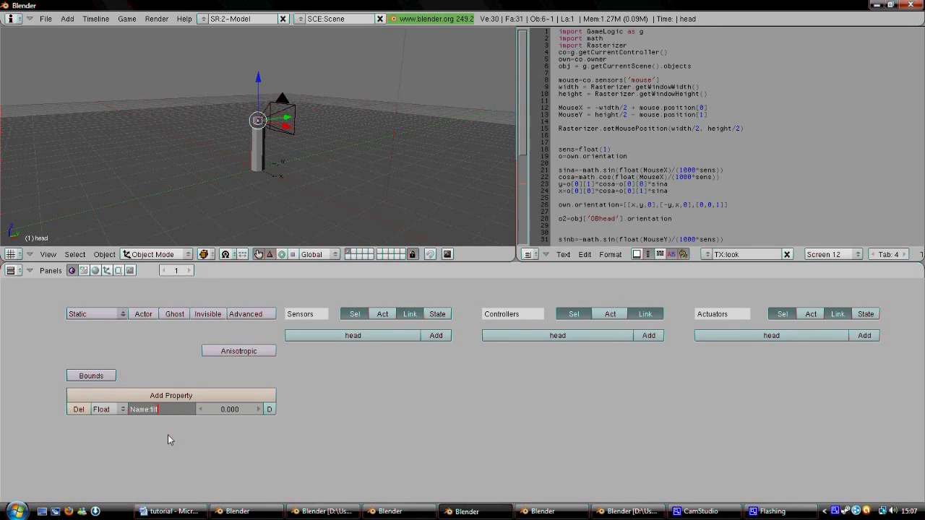
key("Return")
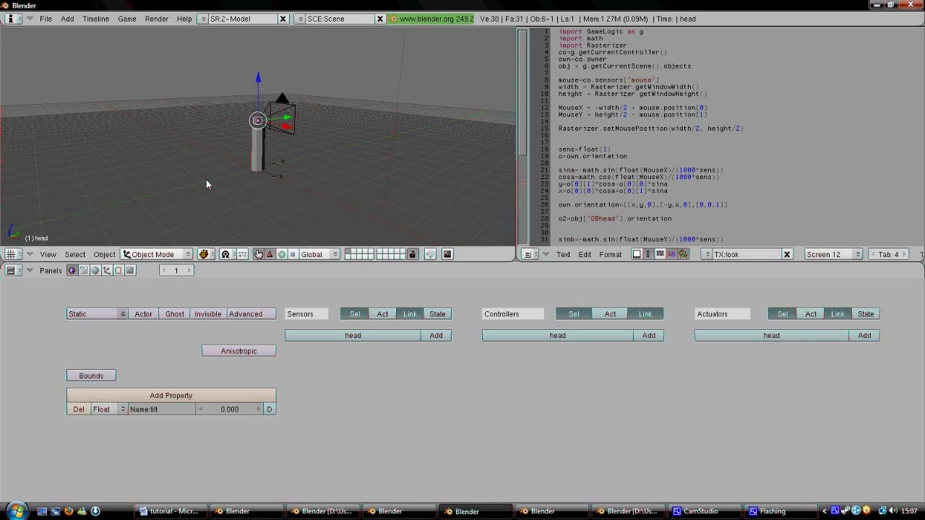
key("p")
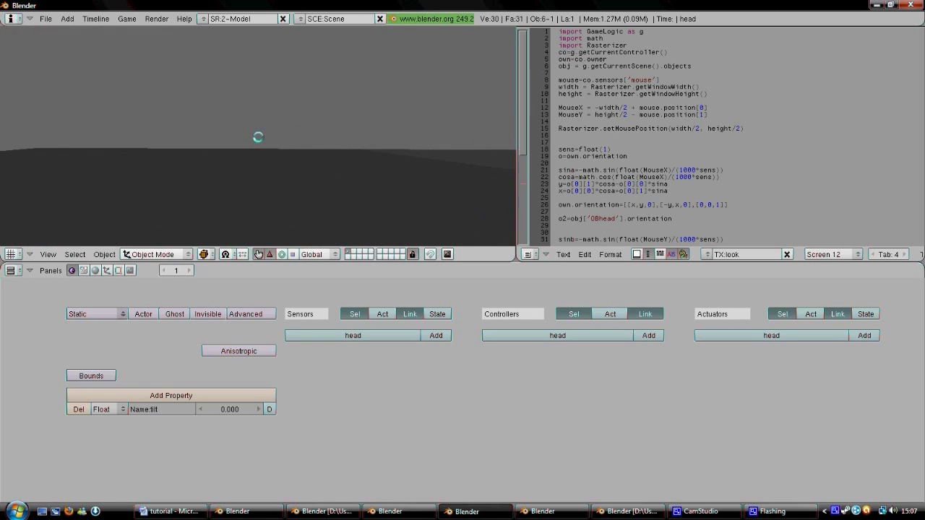